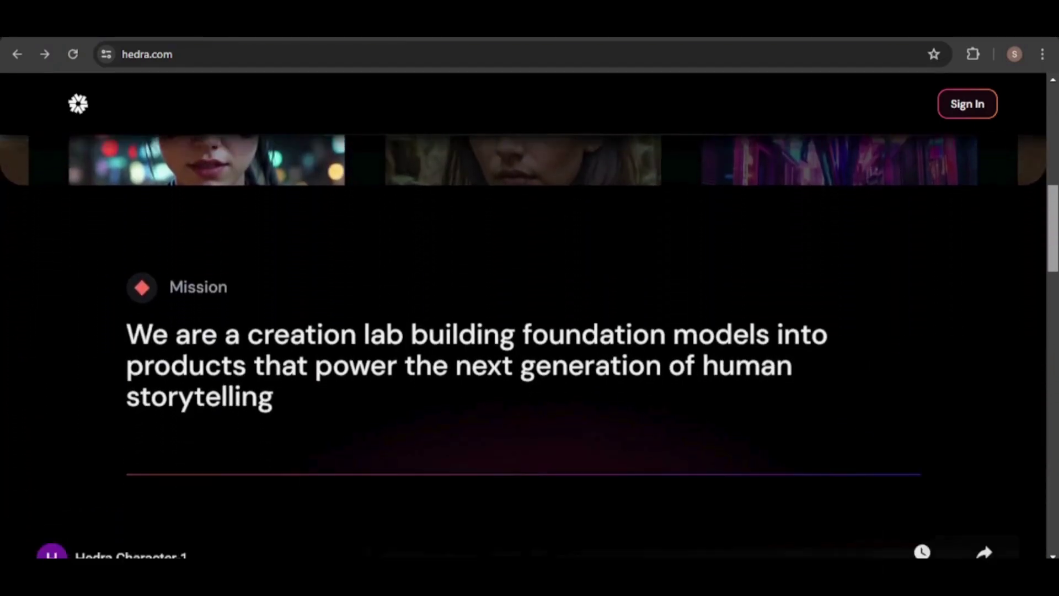
Launch the Character-1 beta from the Hedra site and sign in to reach the character workspace
scroll(530, 339, down, 8)
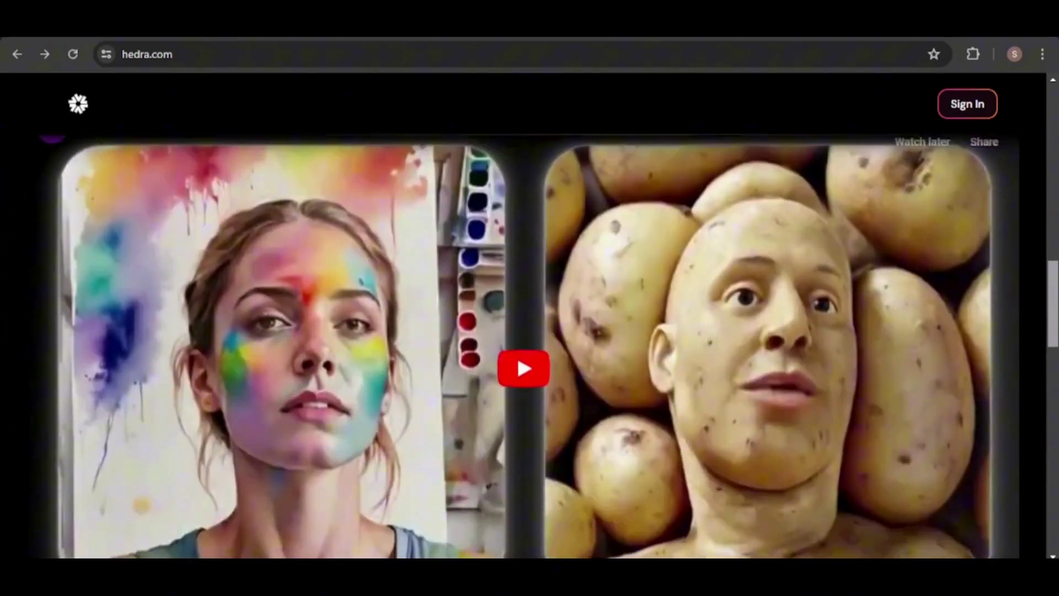
scroll(530, 339, down, 7)
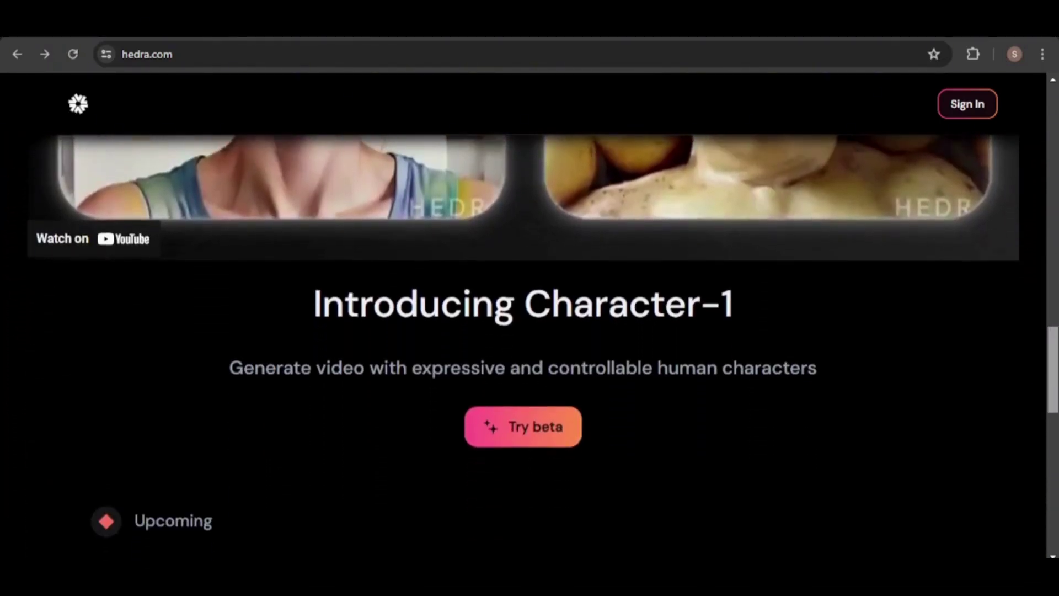
scroll(530, 340, down, 10)
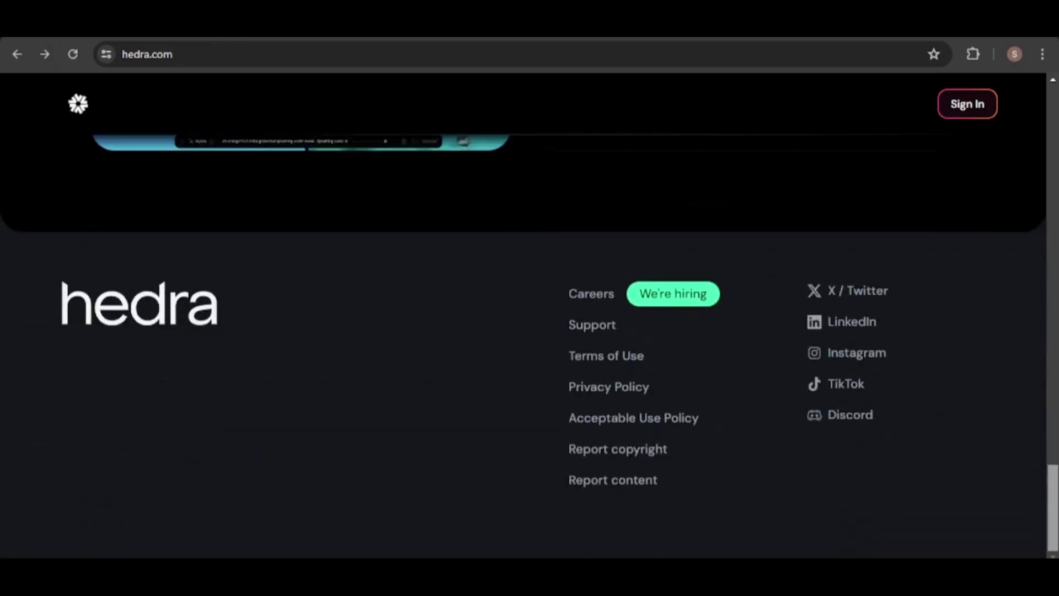
drag(1043, 480, 1050, 193)
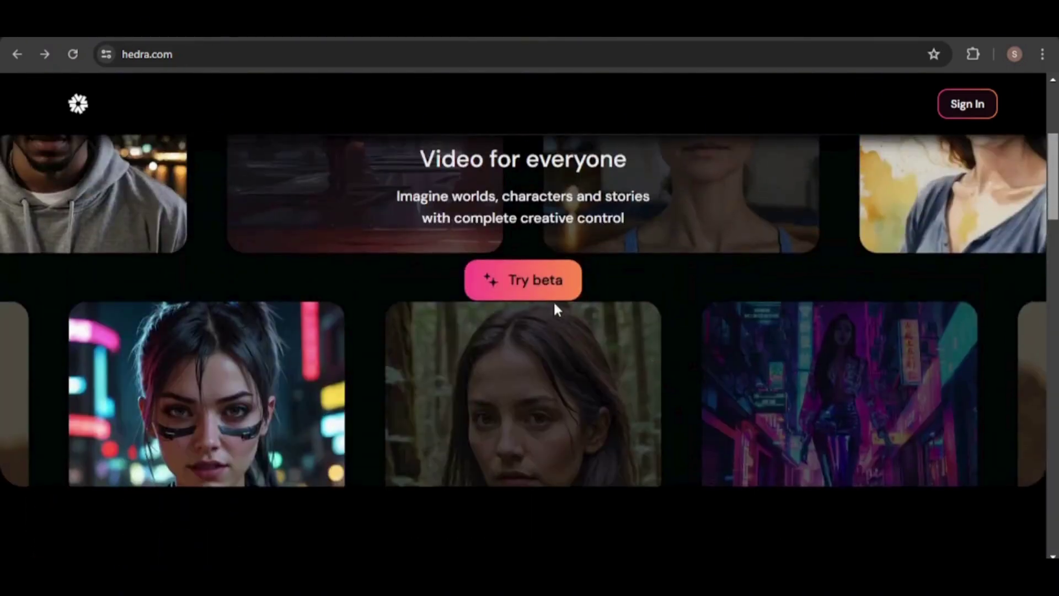
click(518, 283)
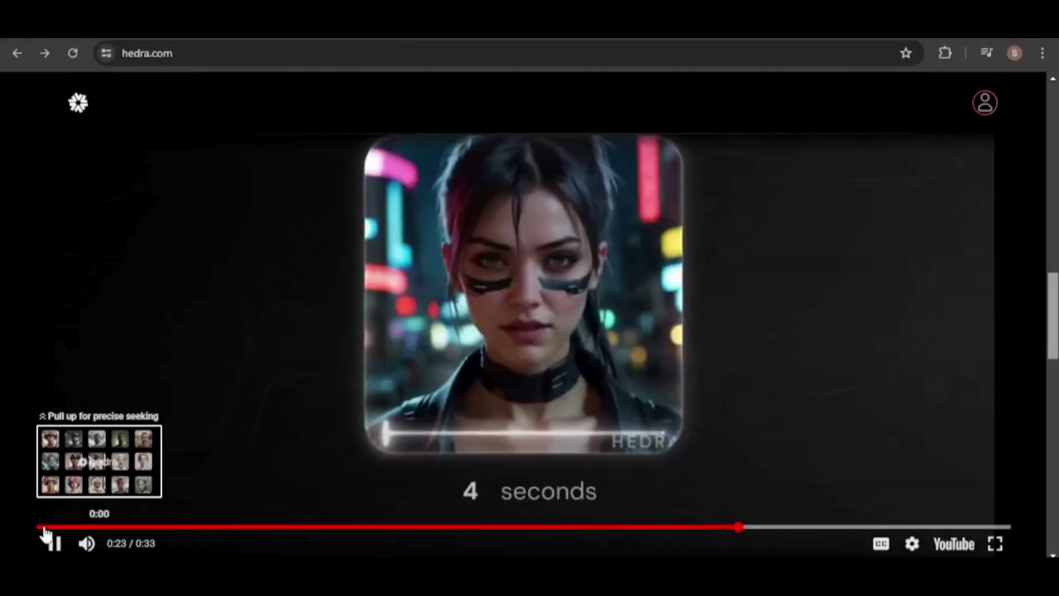
click(44, 529)
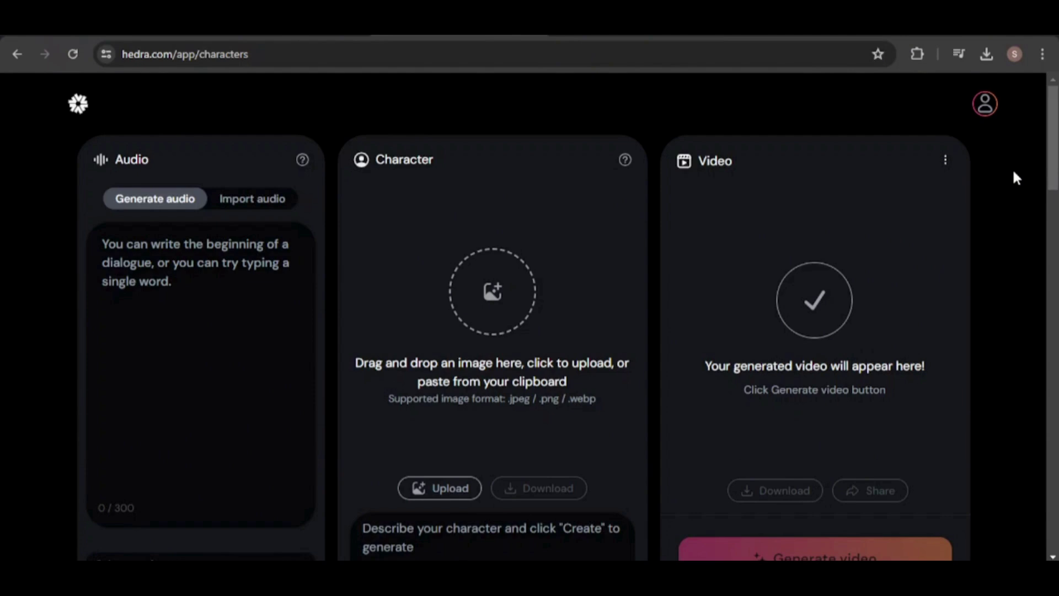
Paste the brown-eyed, curly-haired woman in a blue button-down shirt description as plain text and create her portrait
scroll(1048, 172, down, 1)
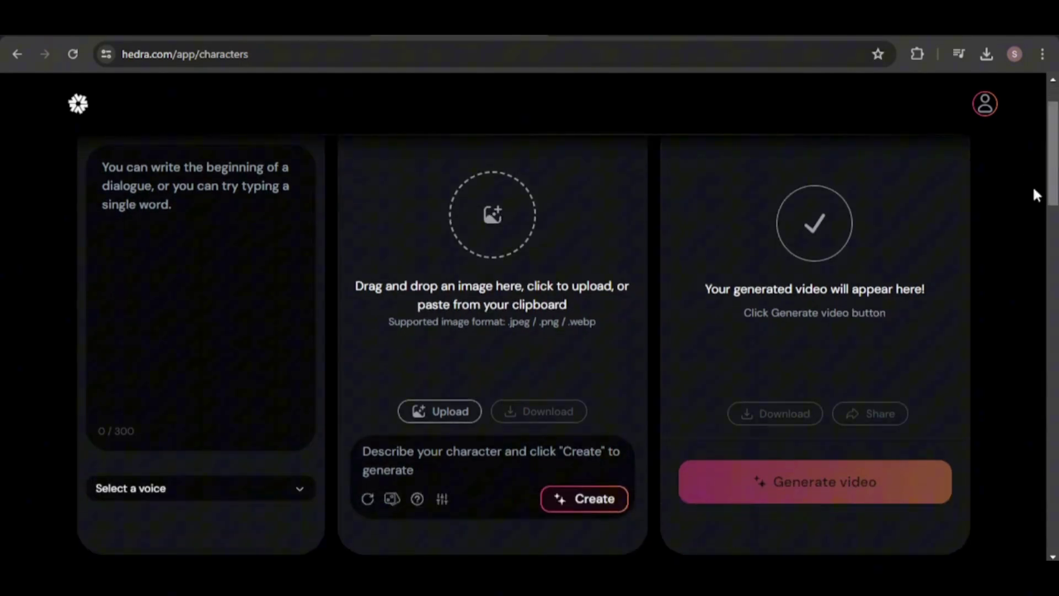
right_click(427, 481)
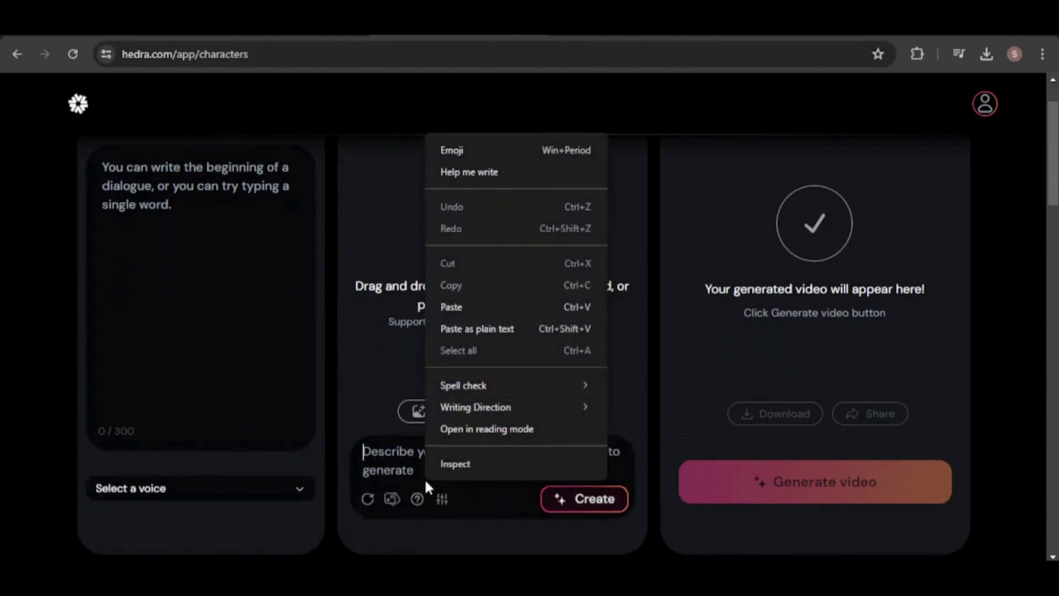
click(468, 329)
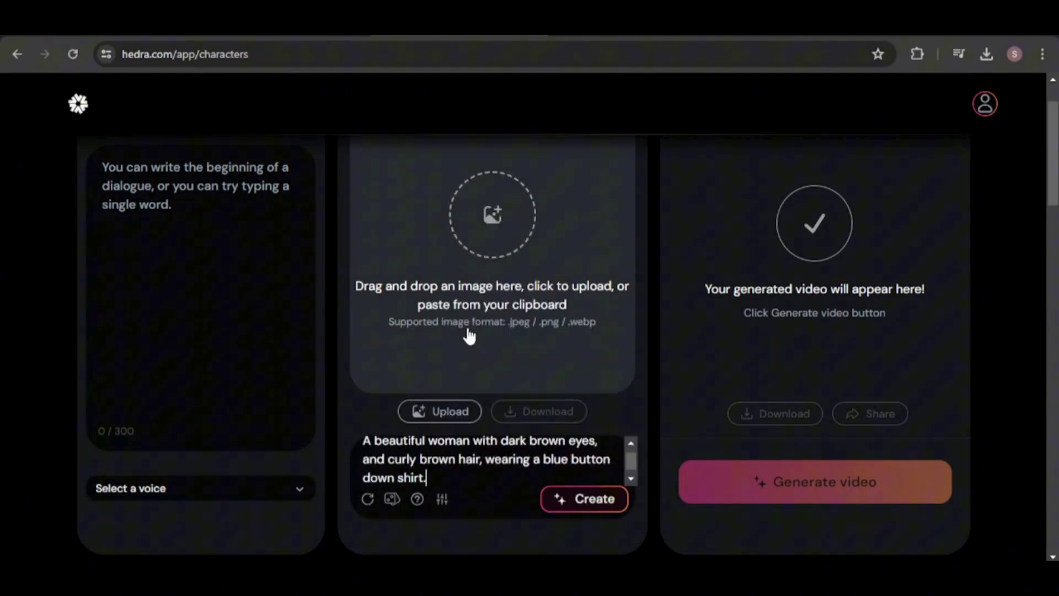
click(570, 502)
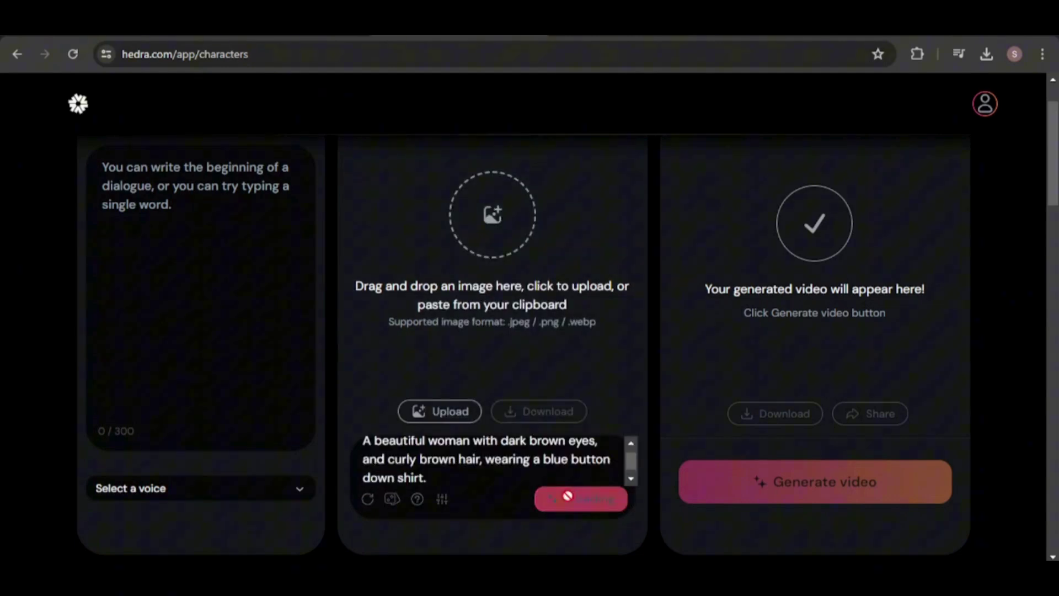
click(366, 547)
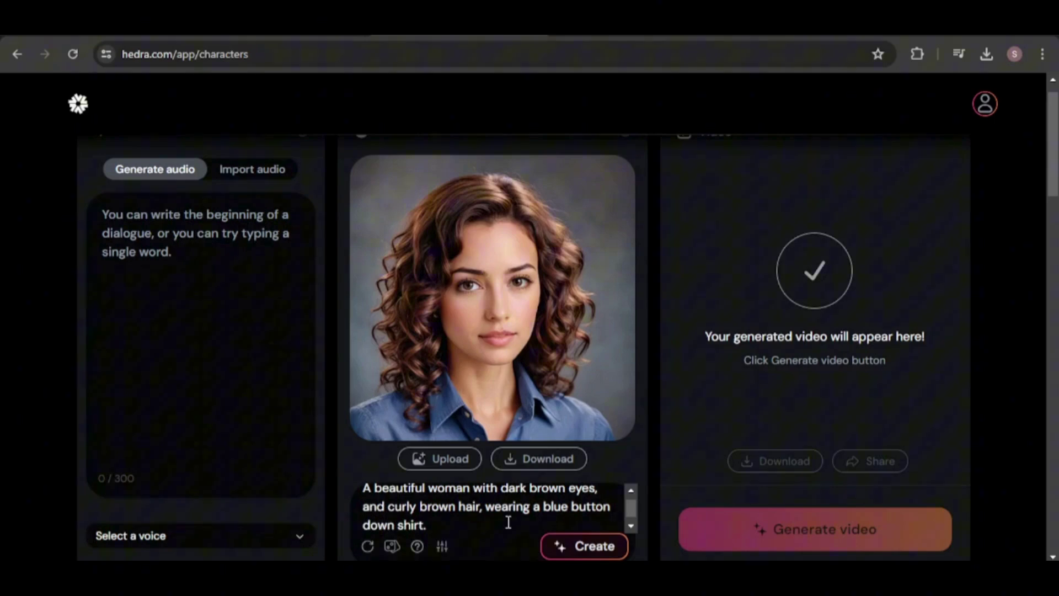
Paste the self-introduction script into the Audio box and choose the Rachel voice
click(214, 419)
text(Hello, my name is Amy. My eyes are a deep, rich brown. My hair is curly brown. I have a favorite article of clothing - my trusty blue button-down shirt. Whether I'm running errands, meeting with friends, or just lounging around, my blue button-down shirt is my go-to choice.)
scroll(206, 407, down, 3)
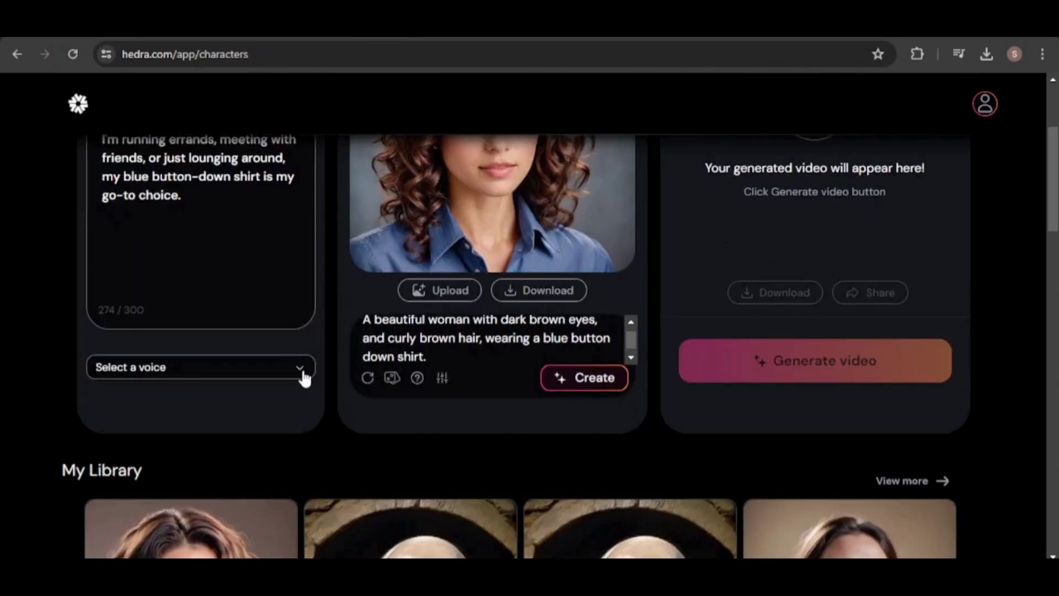
click(303, 368)
scroll(315, 249, down, 5)
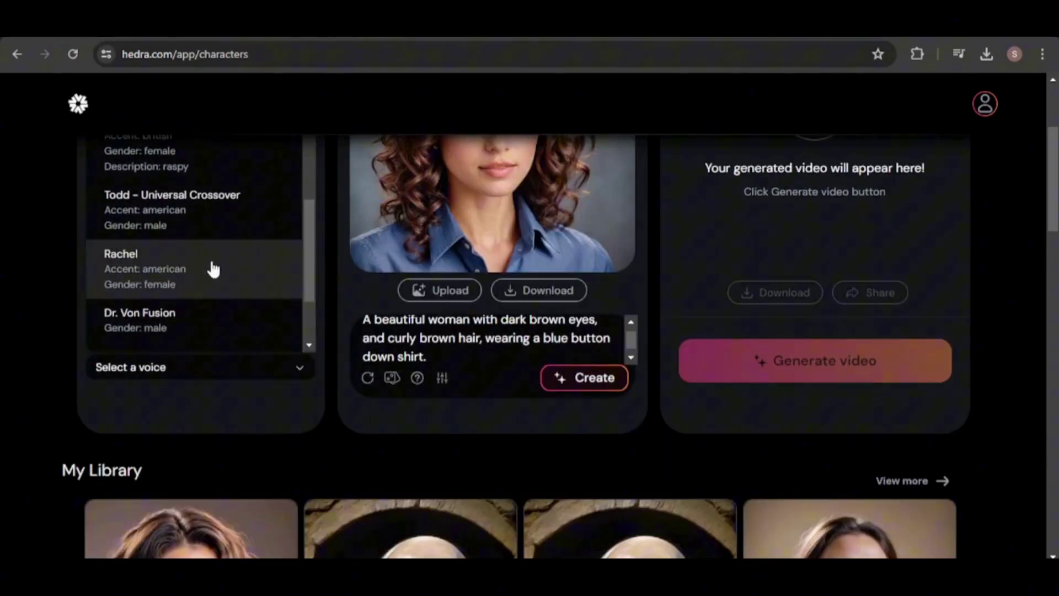
click(210, 267)
Download the portrait image and start generating the talking video
scroll(521, 386, up, 3)
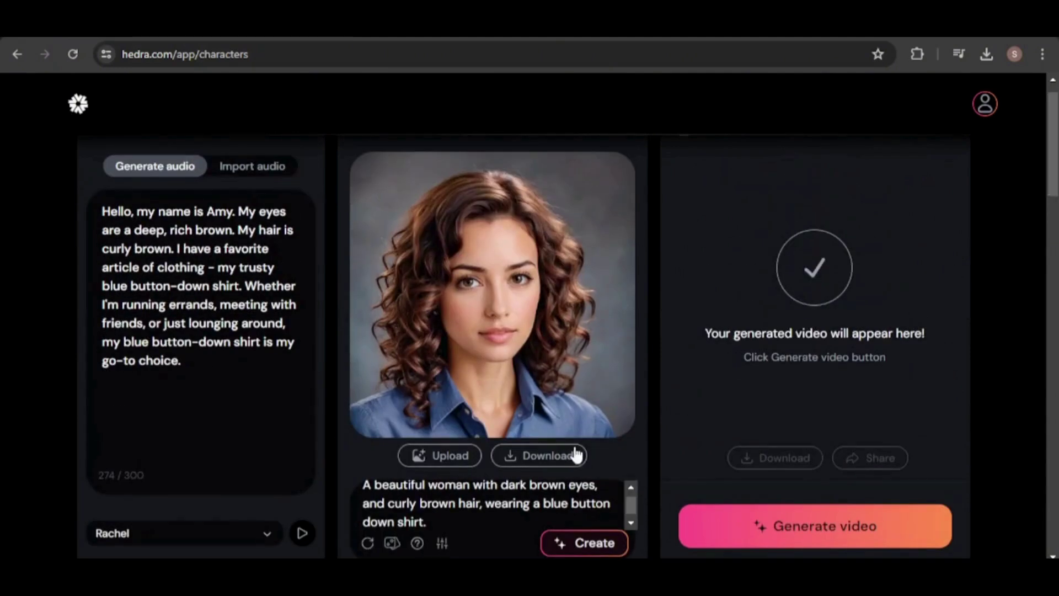
click(521, 461)
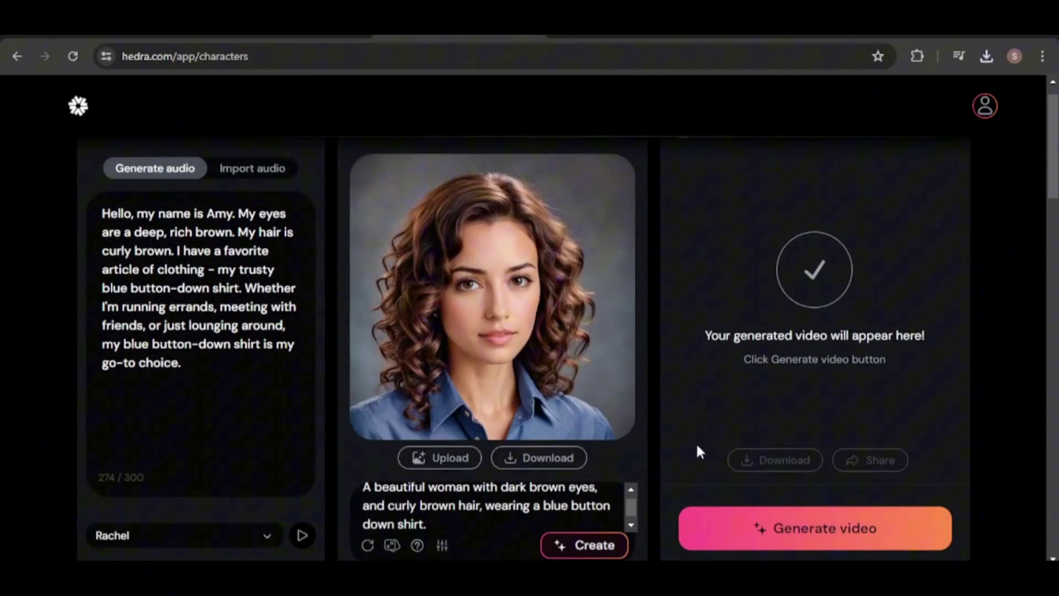
click(793, 534)
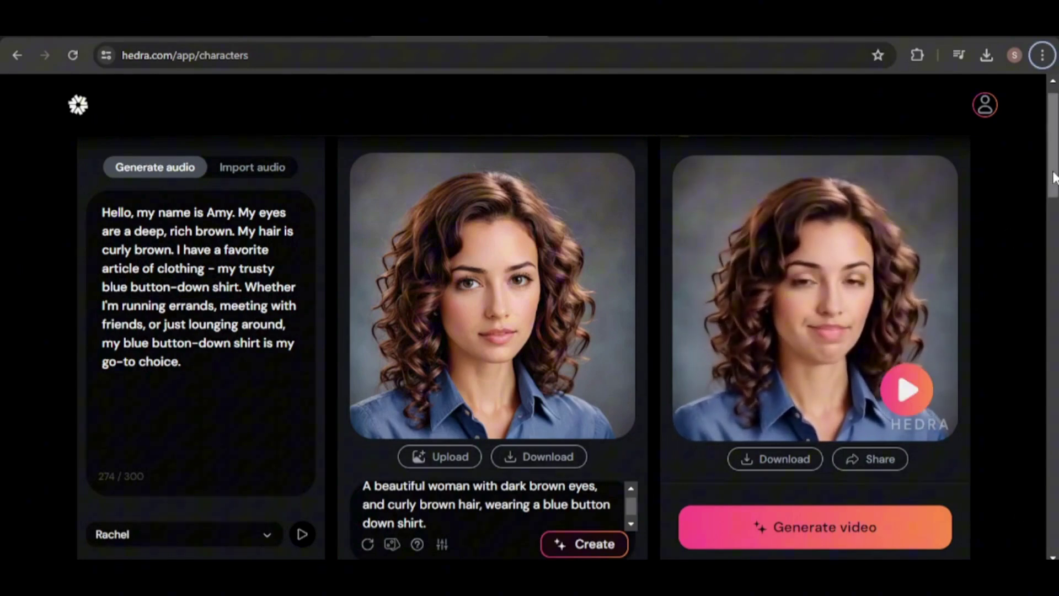
Regenerate the portrait with 'Sitting on a couch.' added, then select the existing audio script
scroll(509, 441, down, 2)
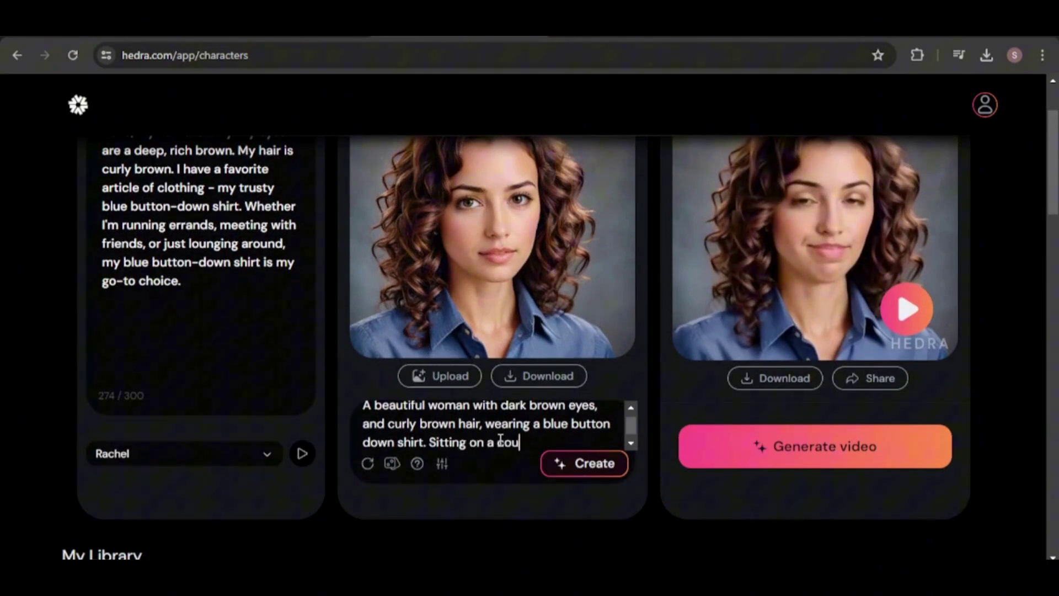
click(559, 462)
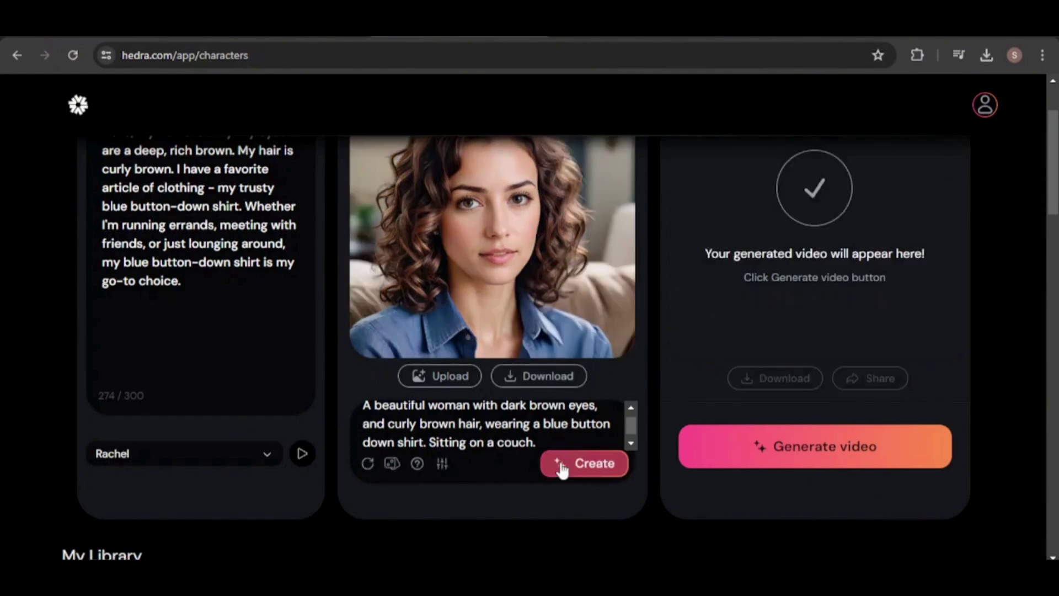
scroll(970, 255, up, 1)
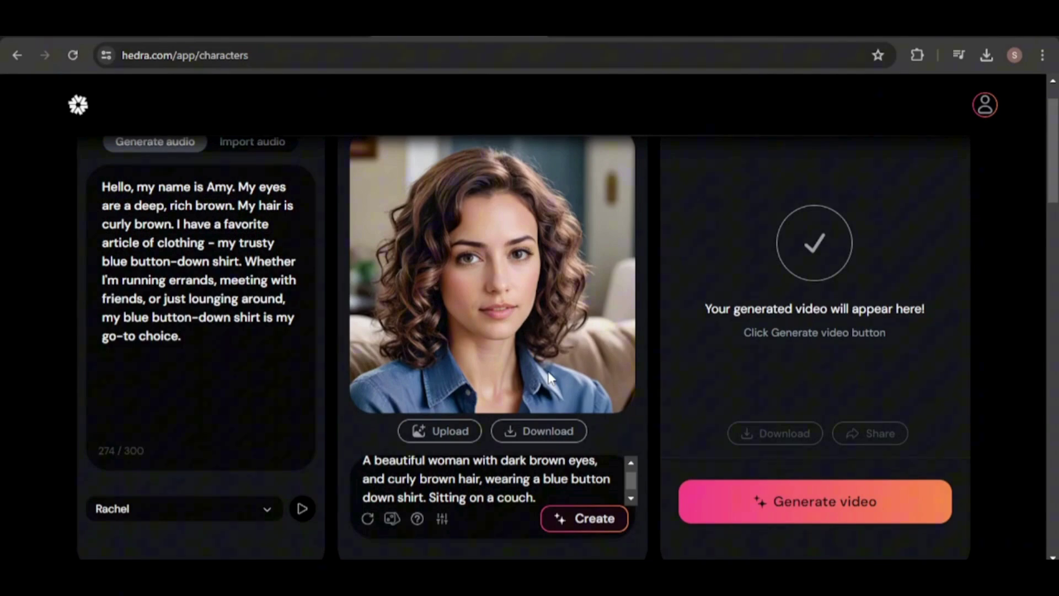
drag(231, 338, 91, 188)
Replace the script with the couch monologue, download the couch portrait and generate its talking video
key(BackSpace)
text(I love sitting on my couch, just pondering life. There's something comforting about settling into the worn cushions, feeling the familiar embrace of the armrests, and letting my mind wander.)
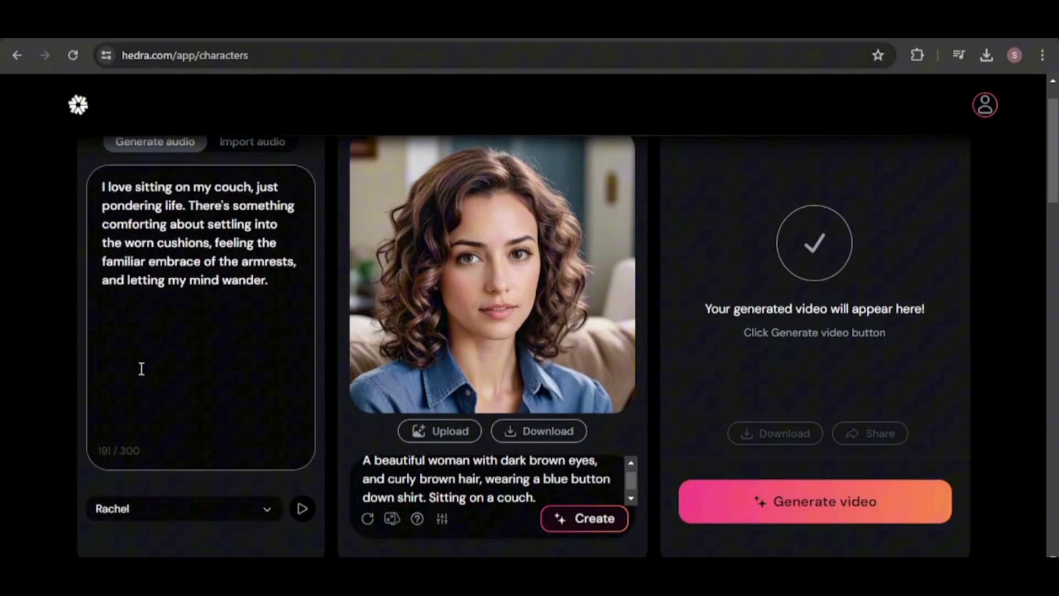
click(524, 433)
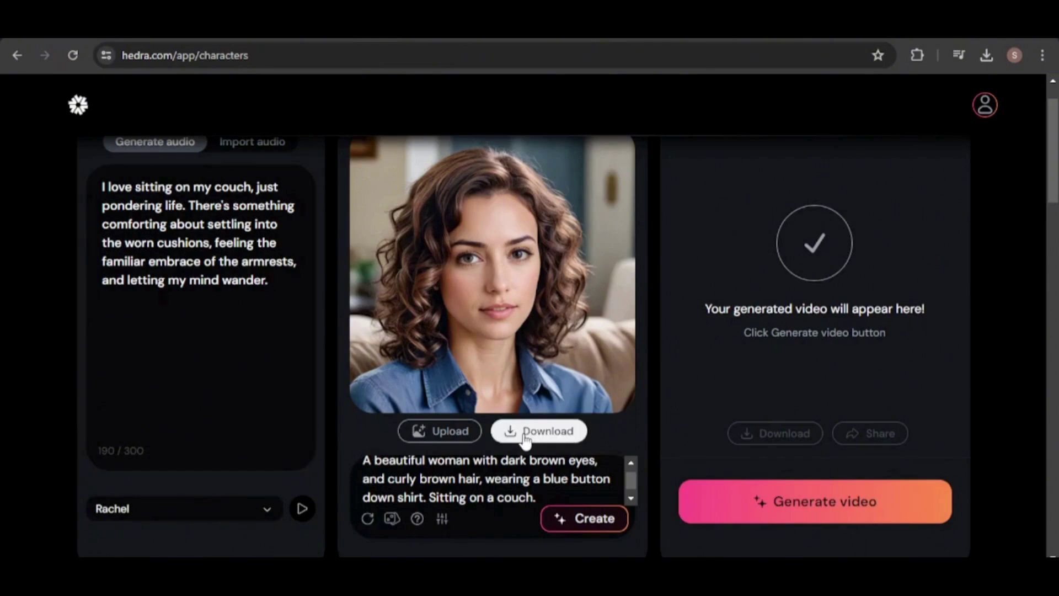
click(763, 499)
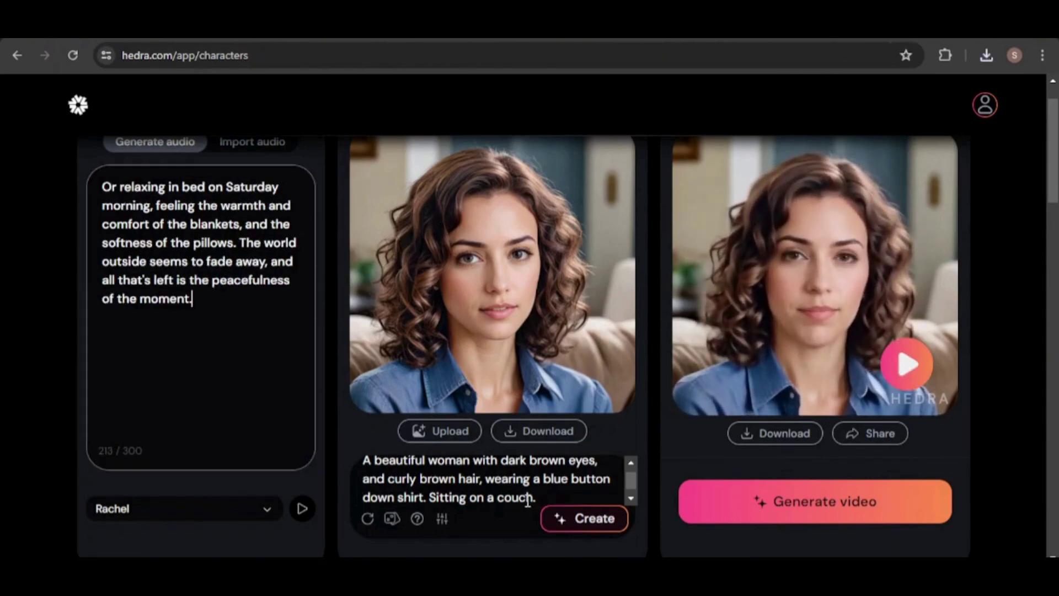
Regenerate the woman lying in bed wearing pajamas, then start her talking video and save the portrait
key(BackSpace)
key(BackSpace)
key(BackSpace)
key(BackSpace)
key(BackSpace)
key(BackSpace)
key(BackSpace)
key(BackSpace)
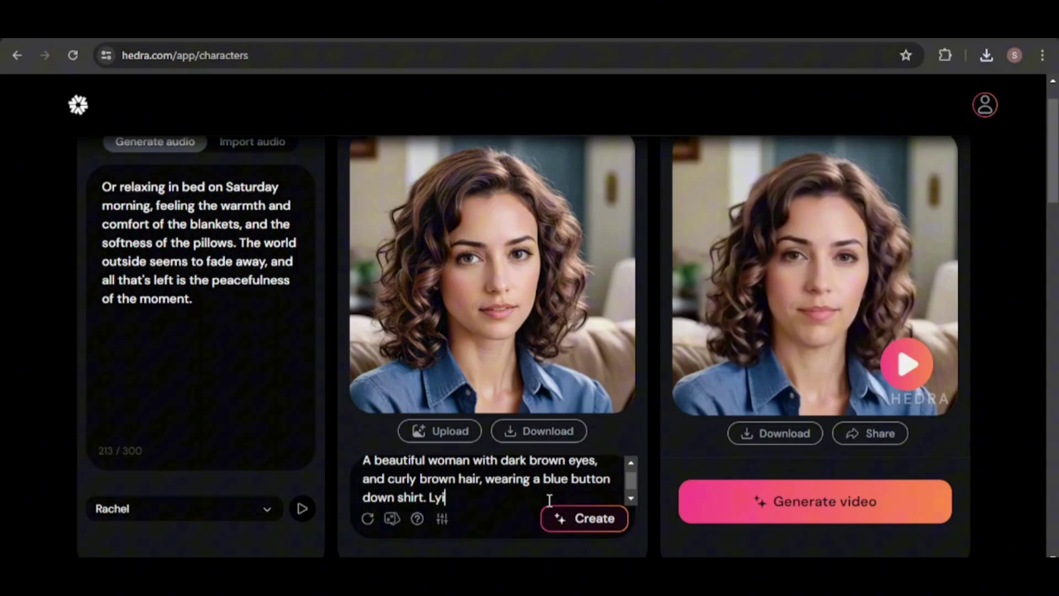
click(556, 515)
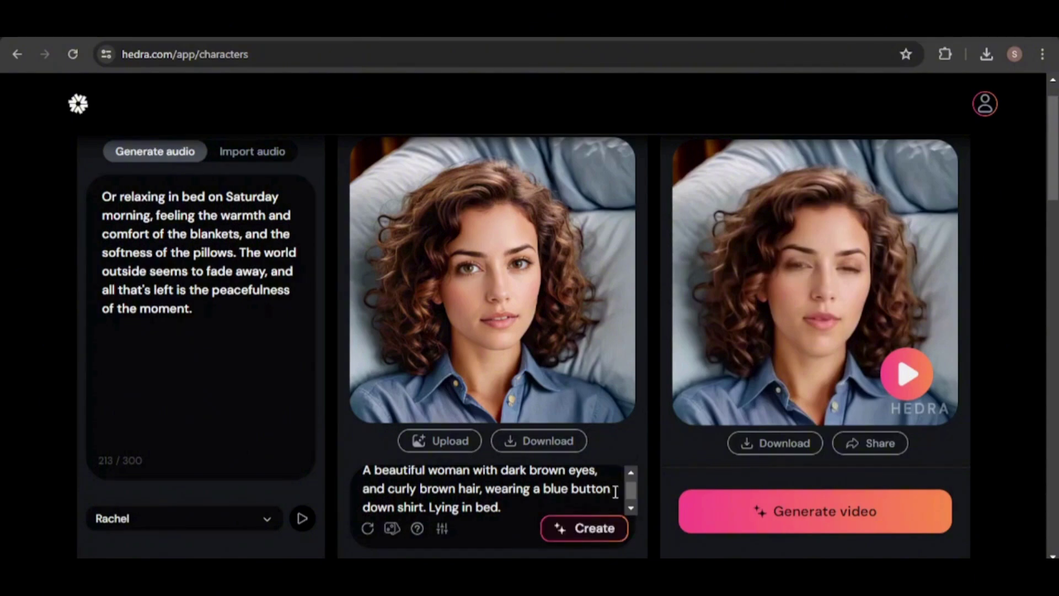
click(426, 506)
key(BackSpace)
key(BackSpace)
key(BackSpace)
key(BackSpace)
key(BackSpace)
key(BackSpace)
key(BackSpace)
key(BackSpace)
key(BackSpace)
key(BackSpace)
key(BackSpace)
key(BackSpace)
key(BackSpace)
key(BackSpace)
key(BackSpace)
key(BackSpace)
key(BackSpace)
key(BackSpace)
key(BackSpace)
key(BackSpace)
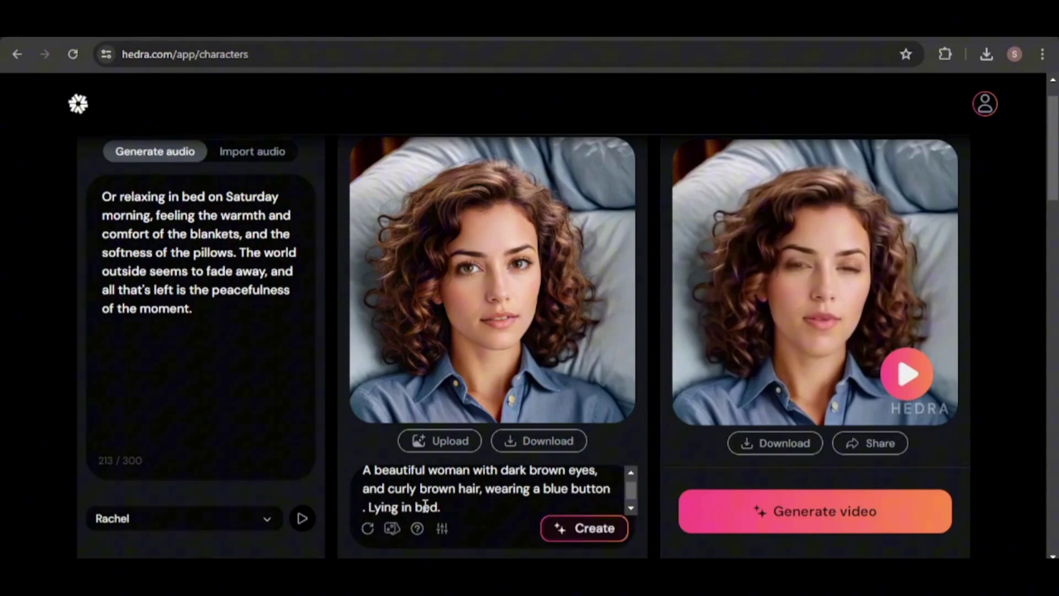
key(BackSpace)
text(pajamas)
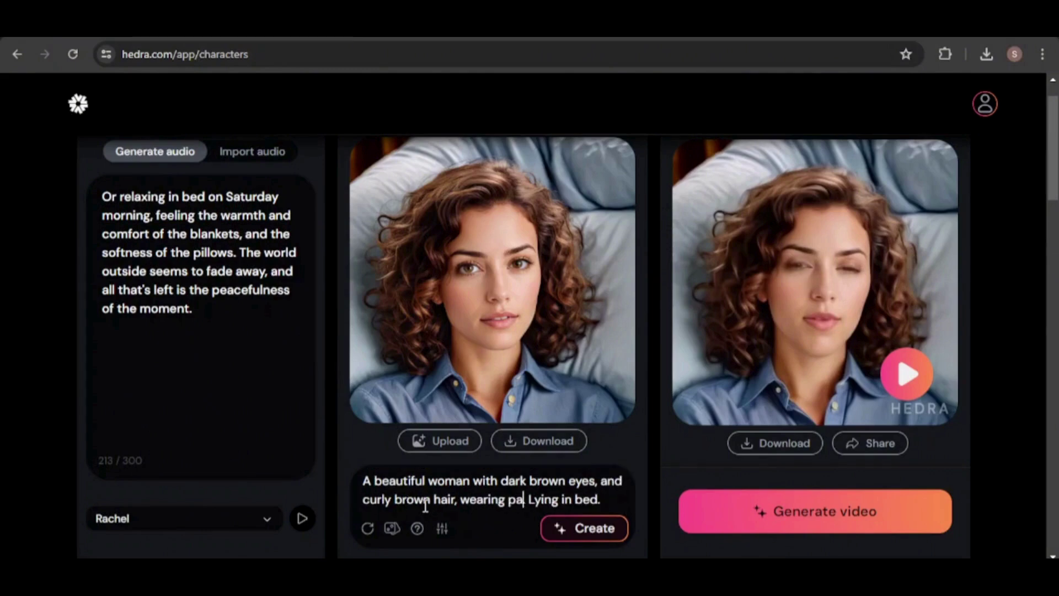
text(.)
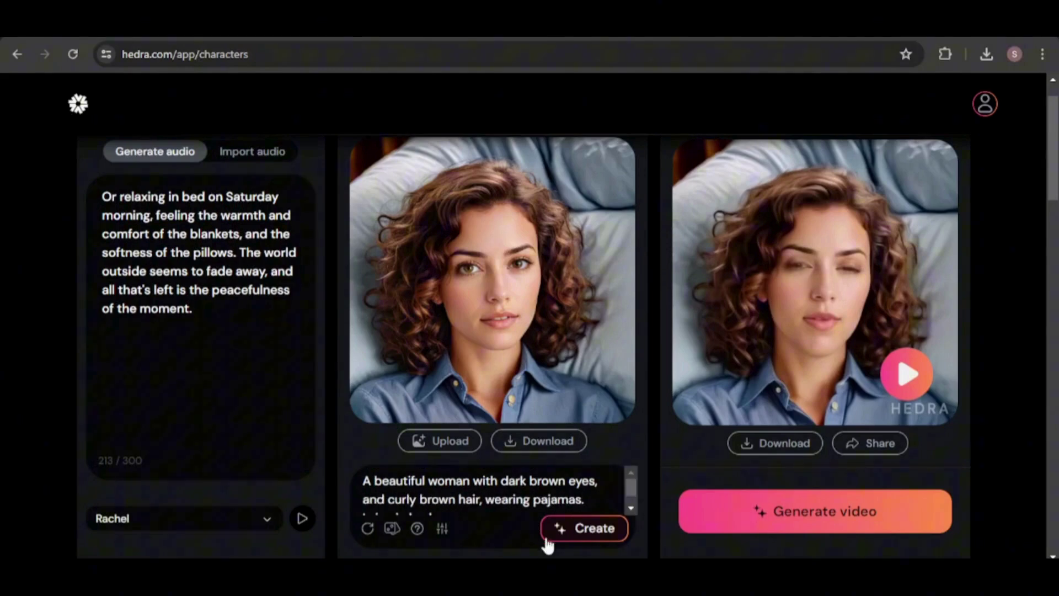
click(567, 533)
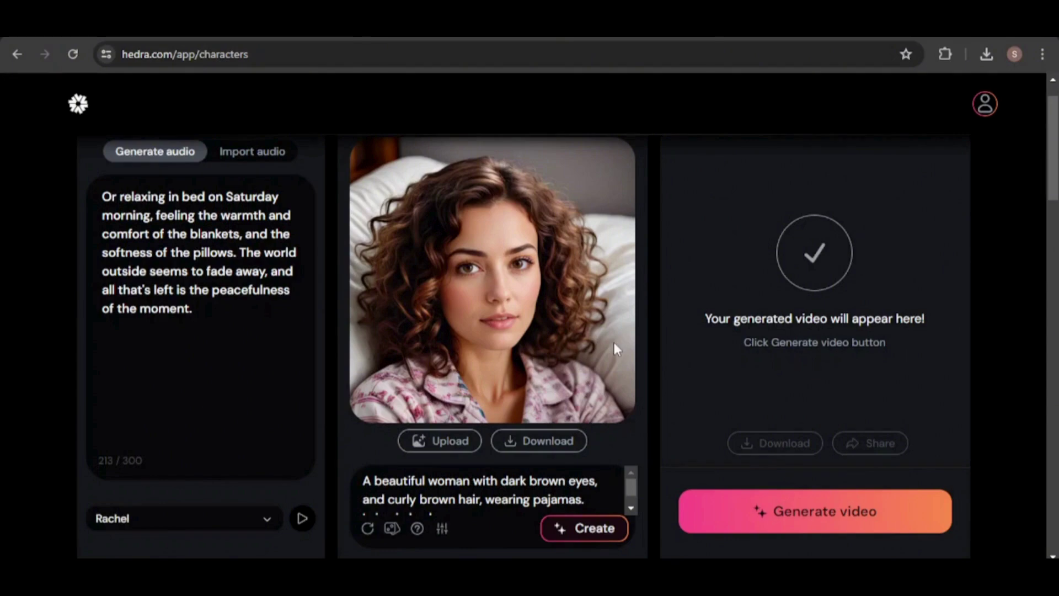
click(780, 522)
click(527, 445)
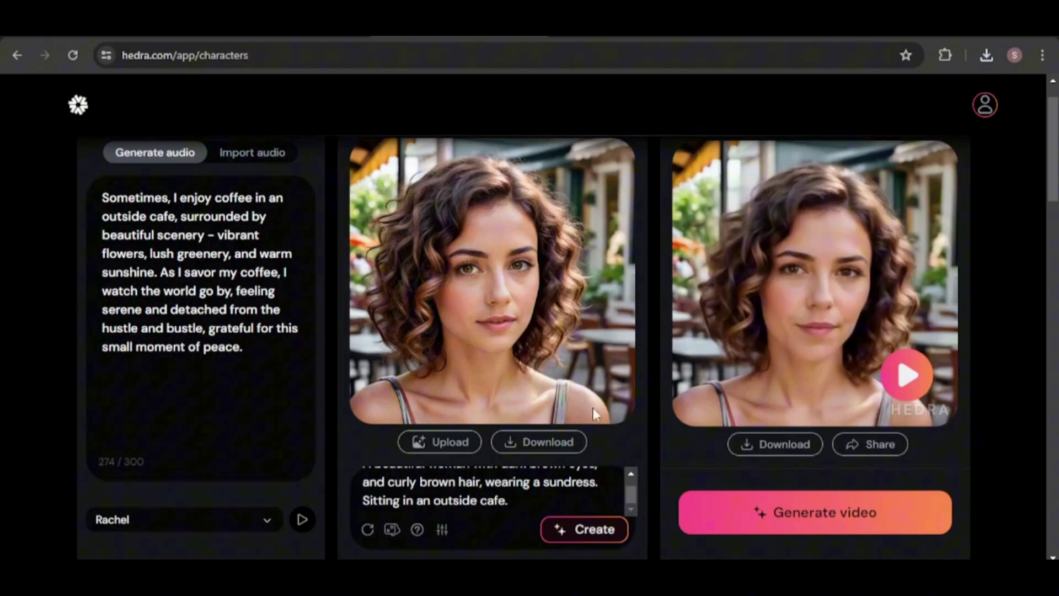
Watch the cafe video, then append 'She is smiling.' to the character description
click(909, 381)
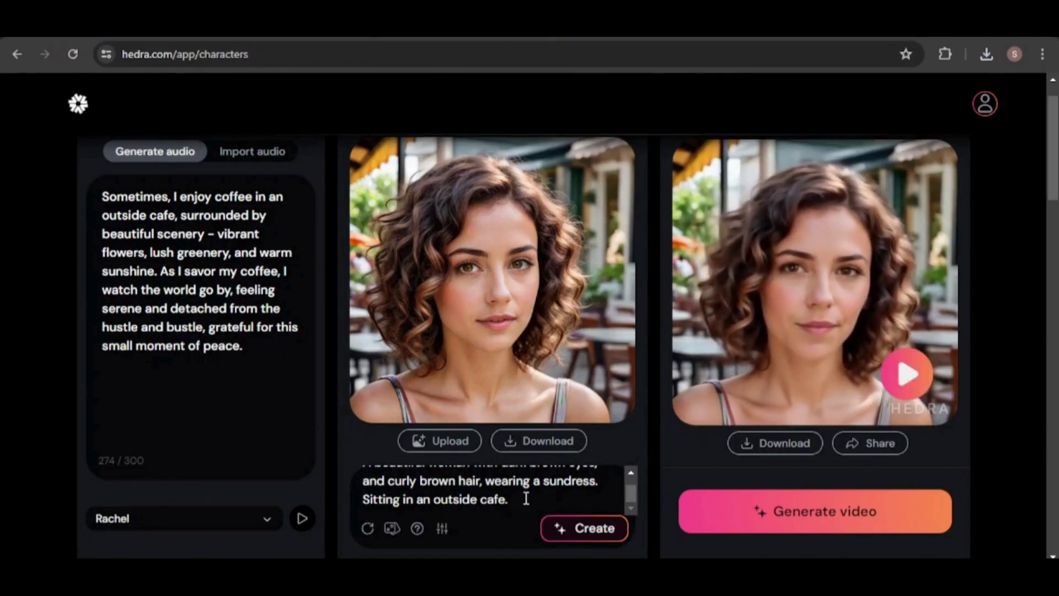
click(527, 498)
text(She is smiling.)
Generate the smiling cafe portrait from the updated description
click(567, 532)
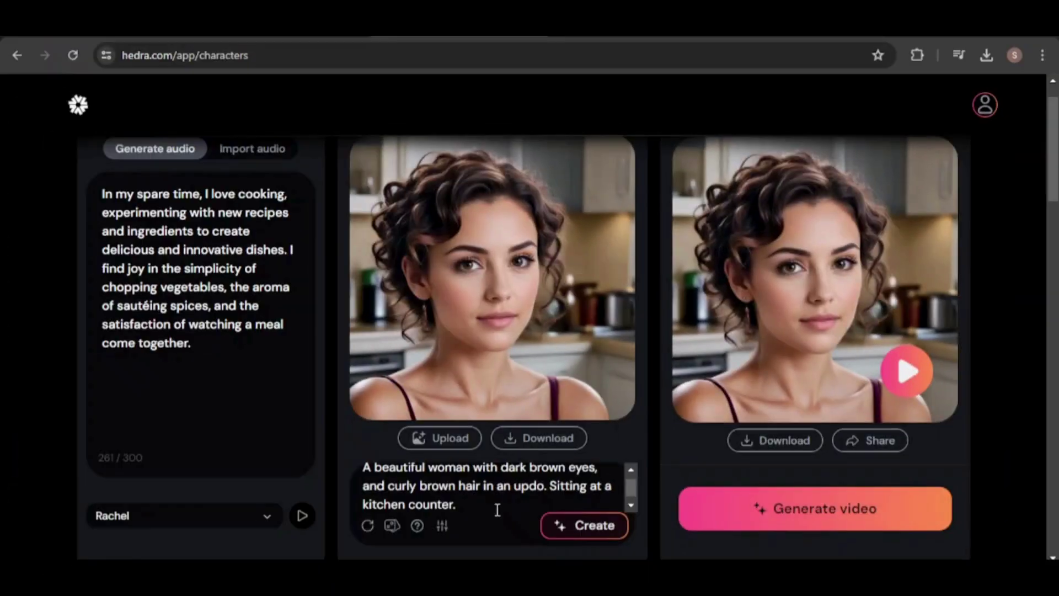
Play the kitchen talking video
click(907, 370)
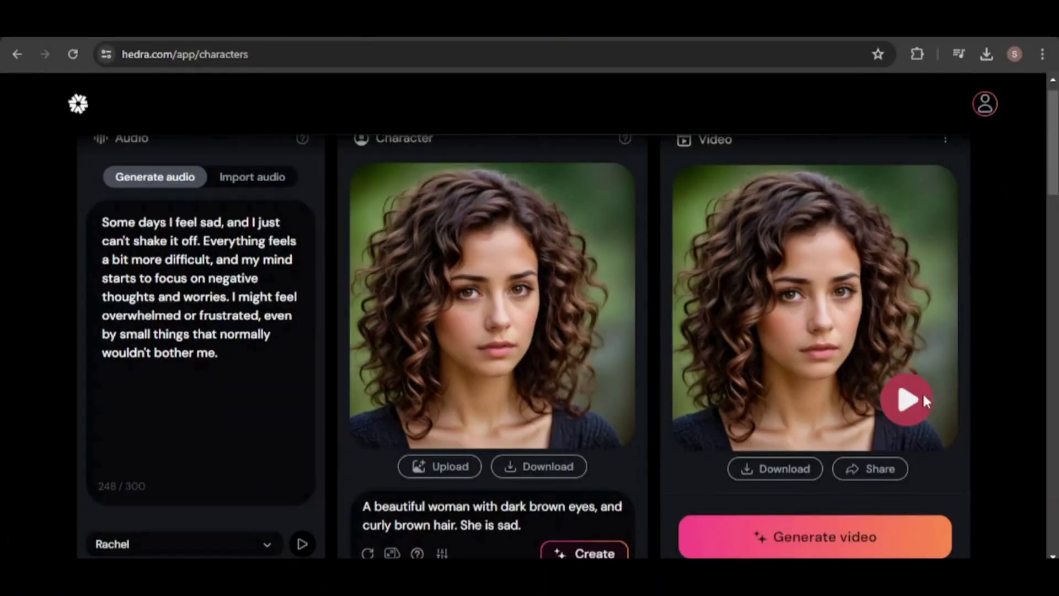
click(908, 401)
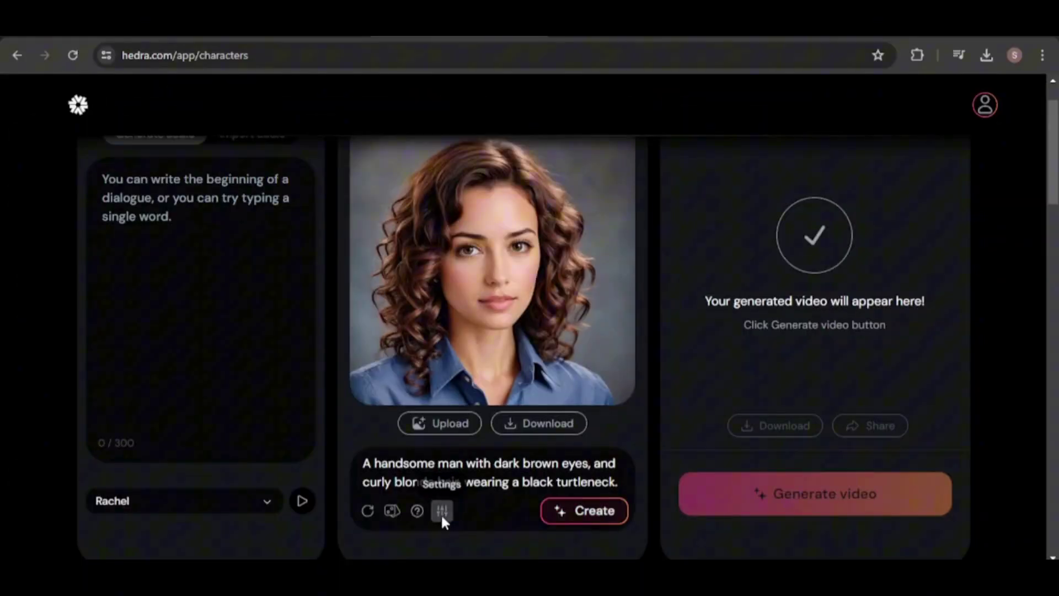
Create the blonde man portrait, check his seed in Settings, and append 'At a baseball game.' to the prompt
click(442, 511)
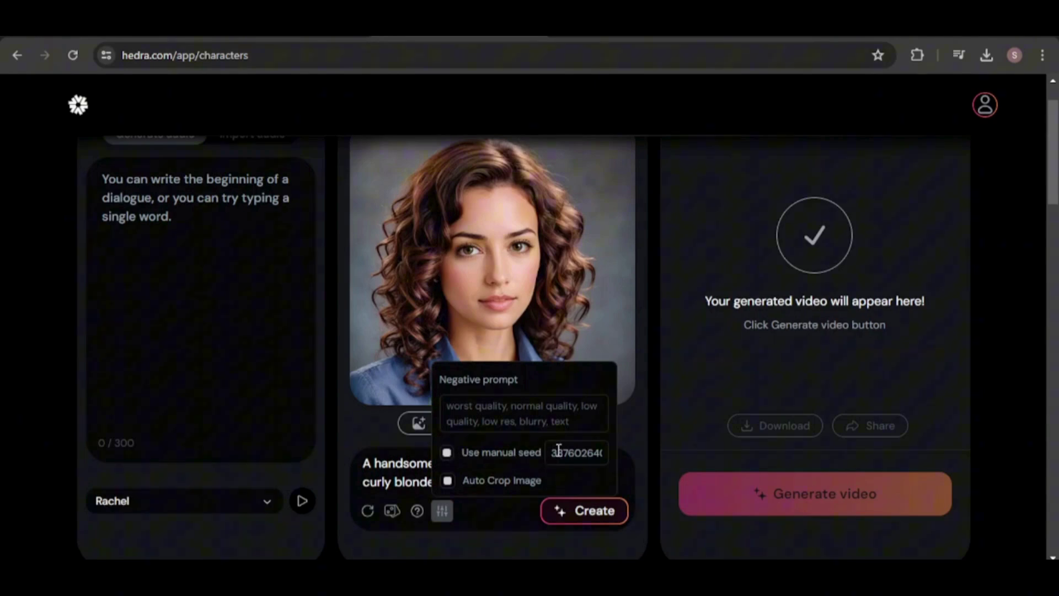
click(565, 519)
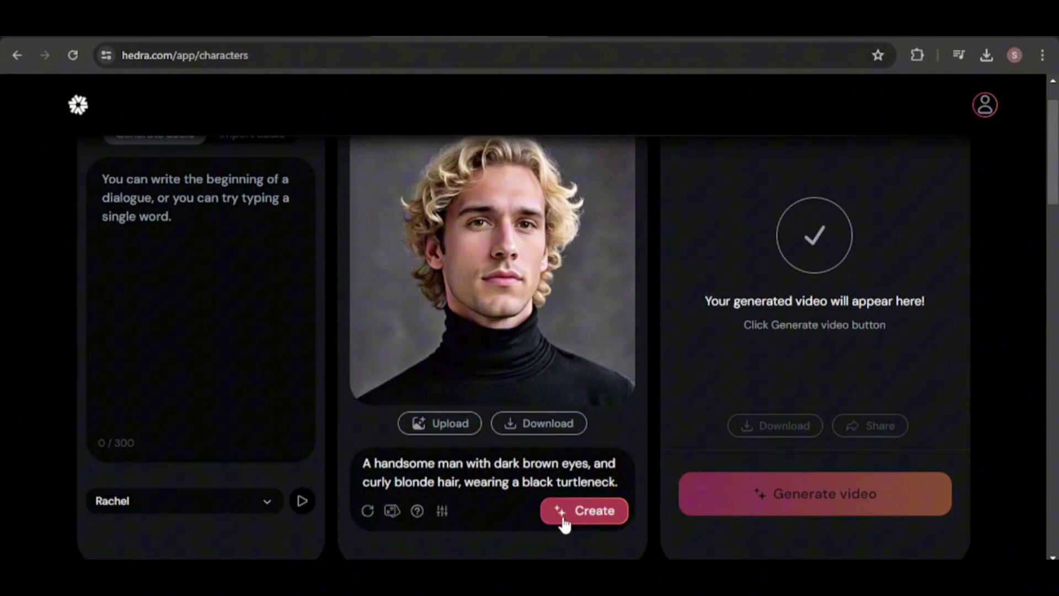
click(441, 513)
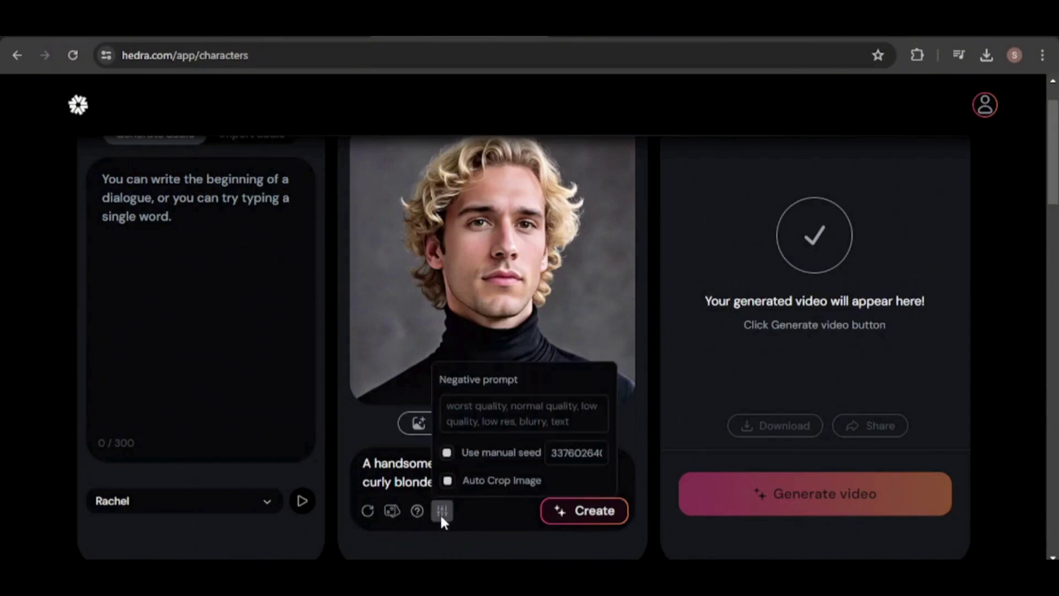
click(519, 523)
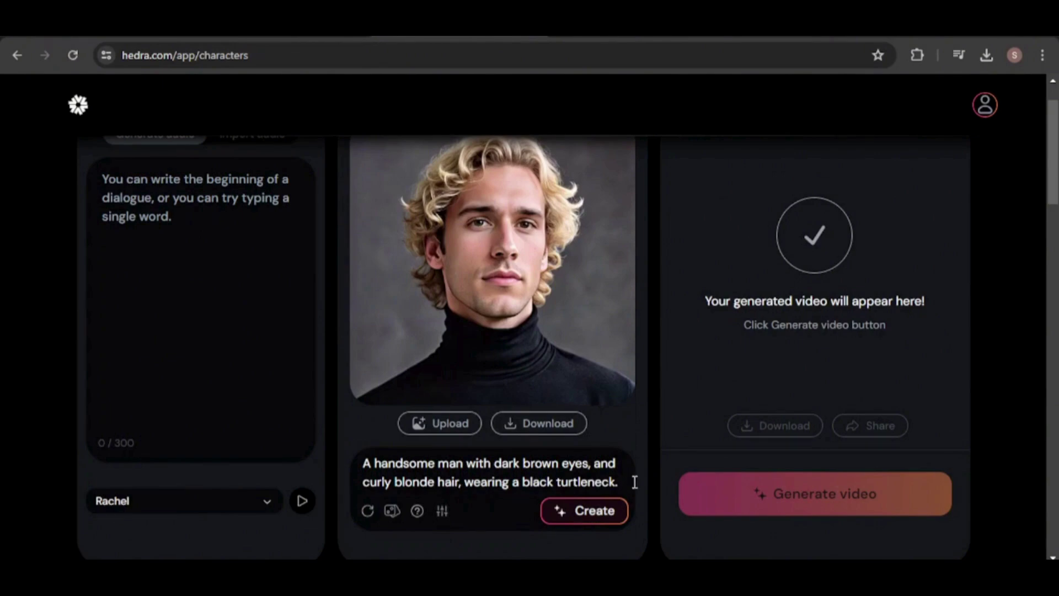
text(At a baseball game.)
click(585, 511)
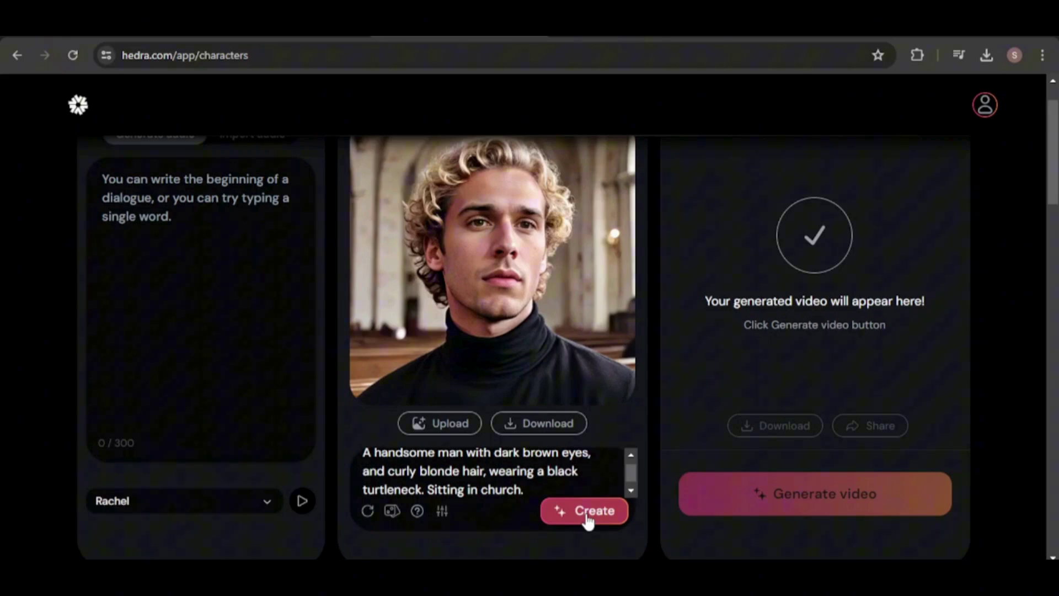
Toggle the manual seed setting and download the church portrait of the blonde man
click(442, 510)
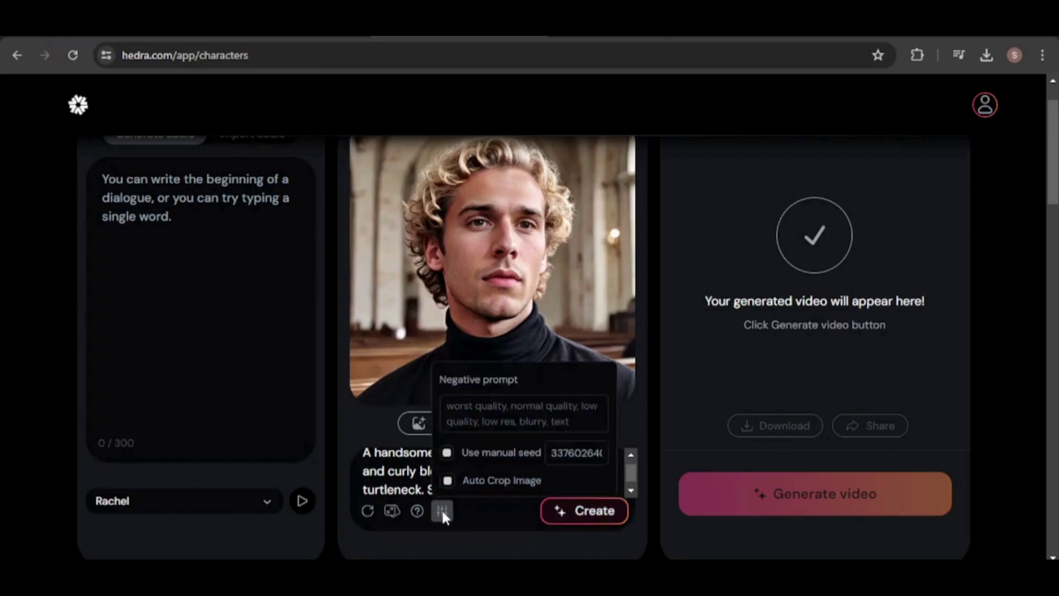
click(451, 449)
click(485, 513)
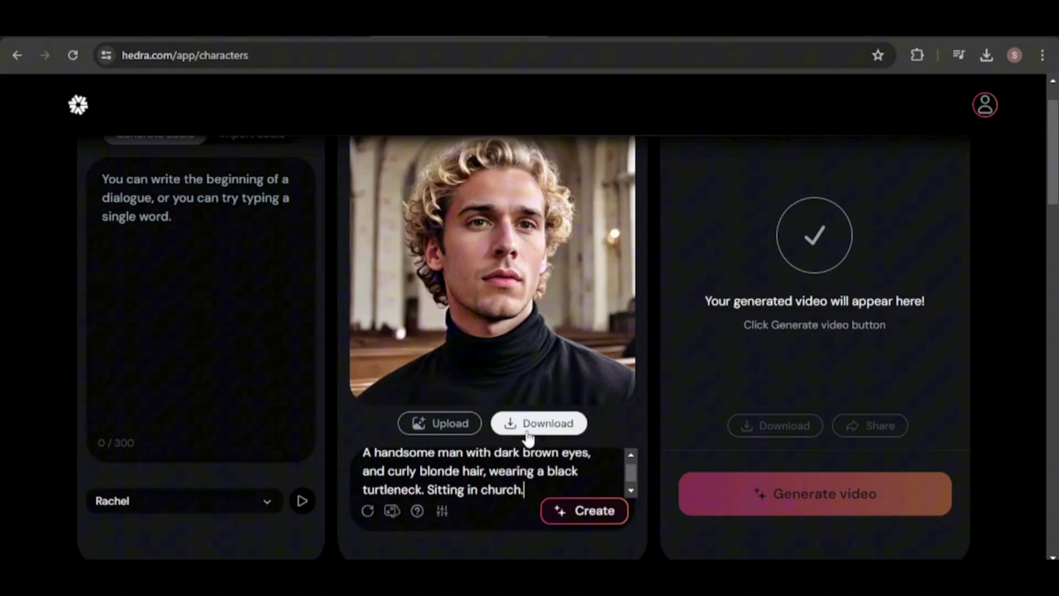
click(511, 425)
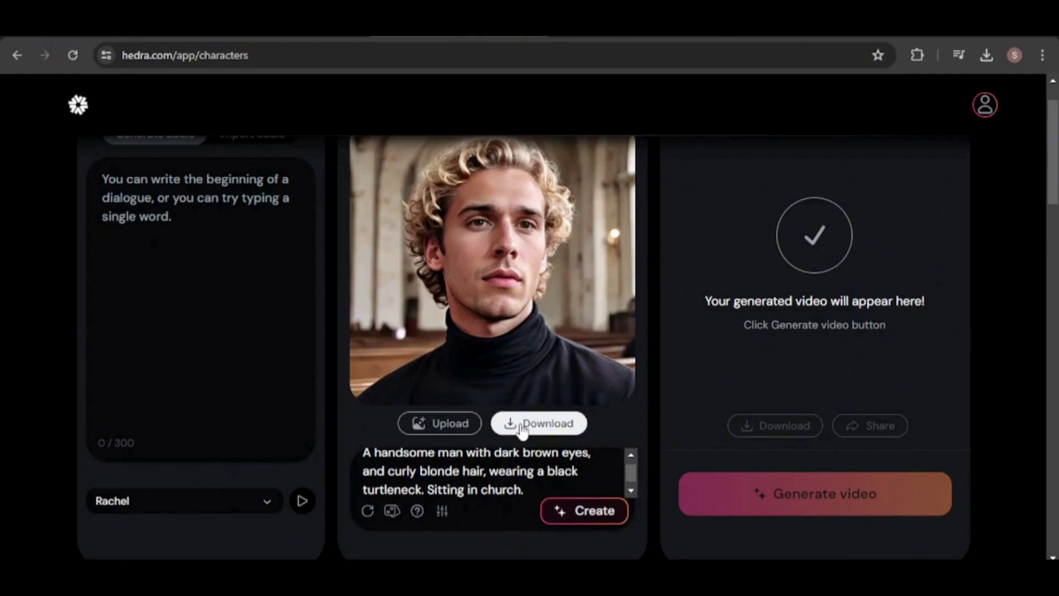
Regenerate the blonde man in the black turtleneck against a plain grey backdrop
click(564, 522)
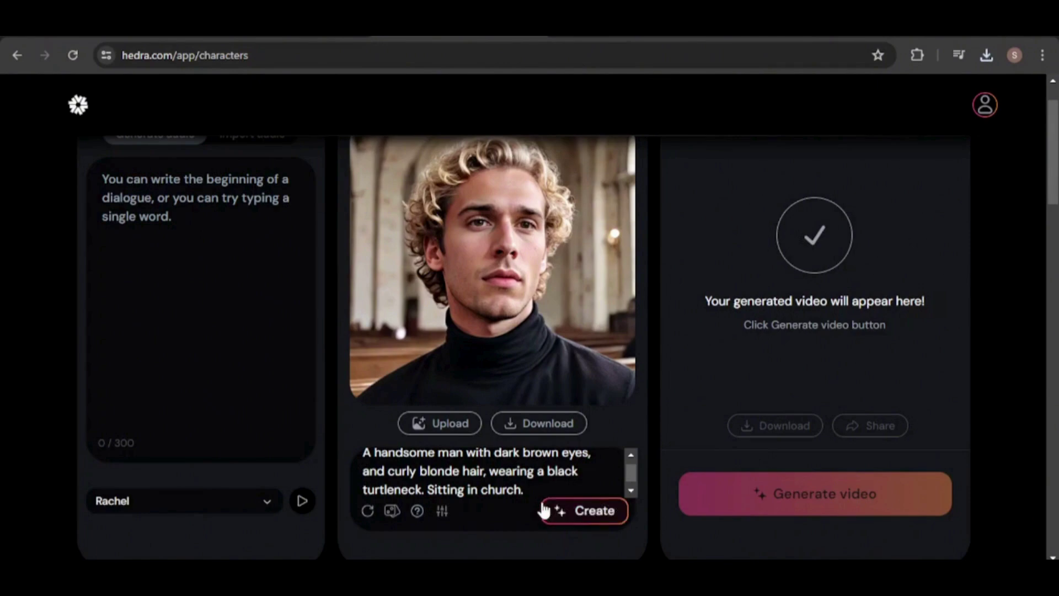
click(442, 511)
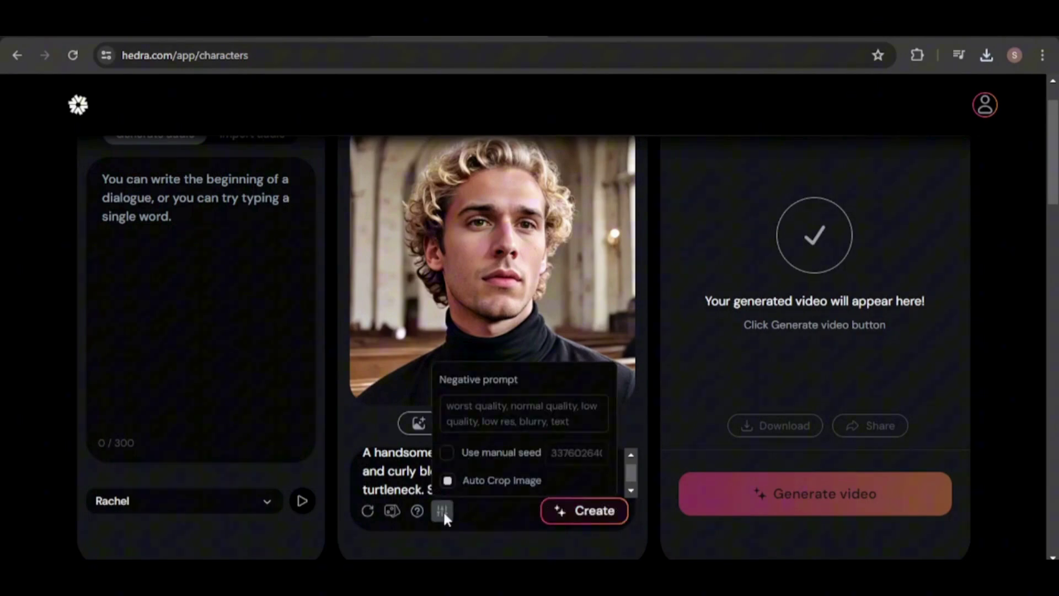
click(492, 518)
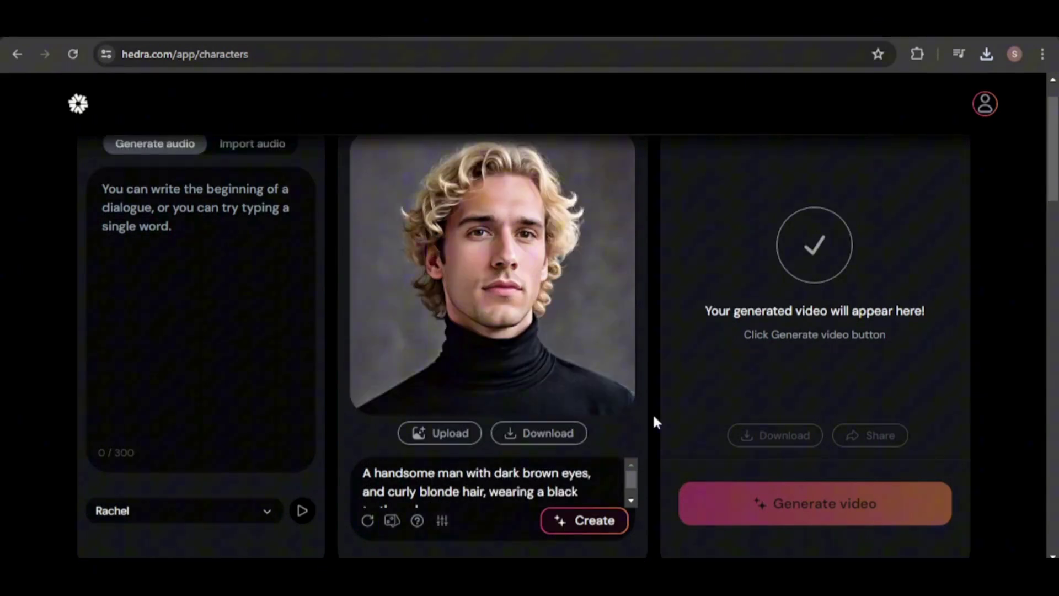
Regenerate with random seeds, then append 'At a baseball game' to the prompt and generate
click(366, 522)
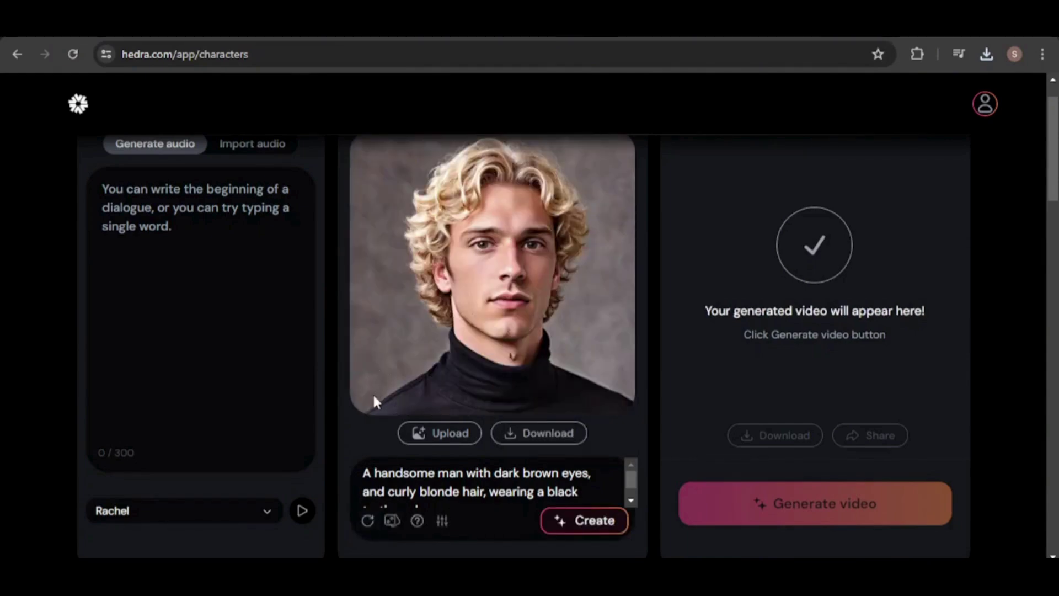
click(367, 522)
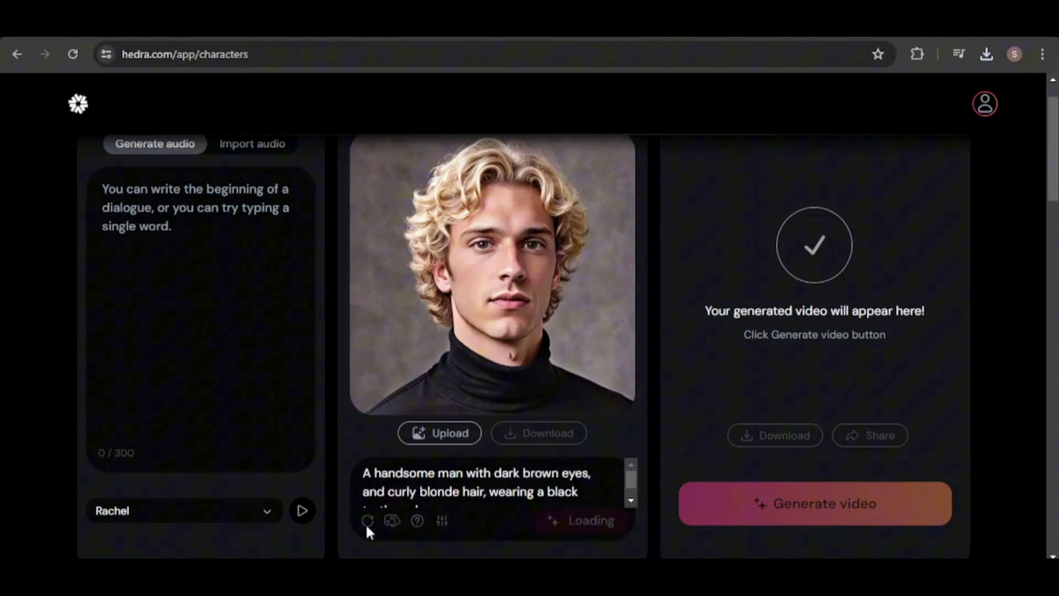
drag(630, 479, 632, 496)
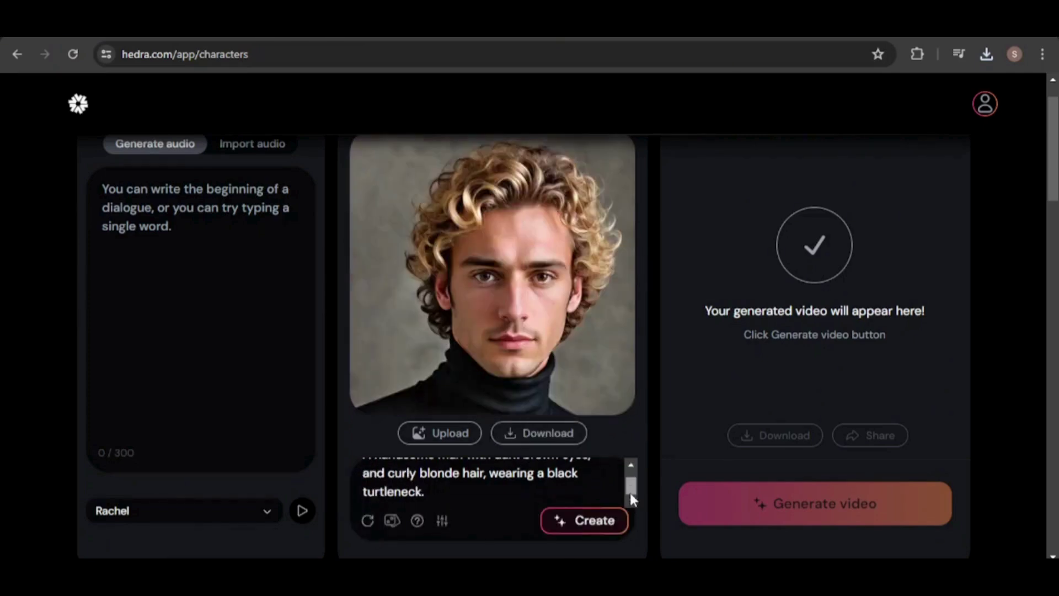
click(459, 498)
text(At a baseball game)
click(563, 525)
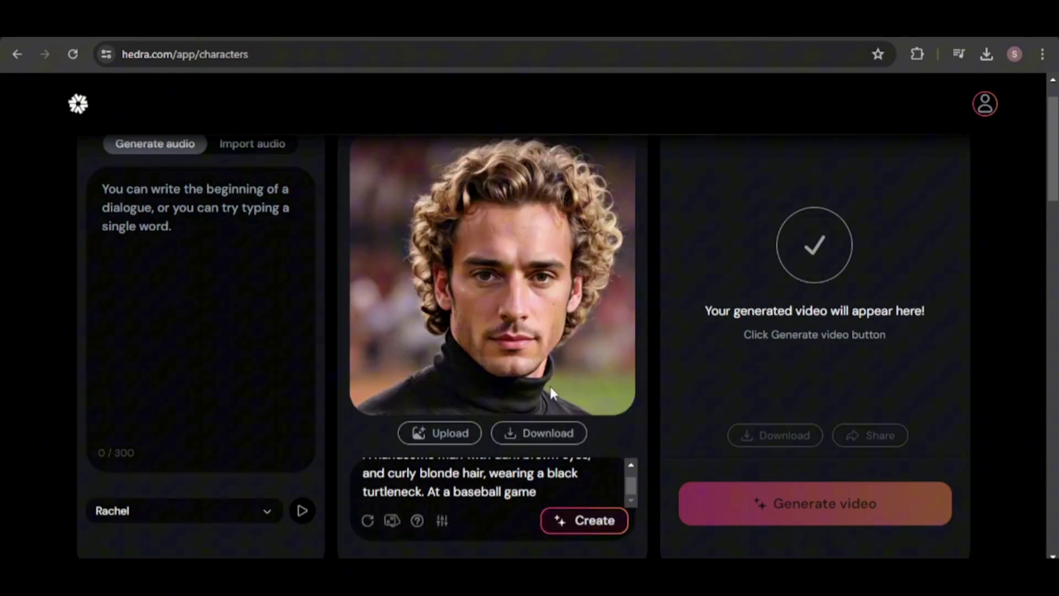
Enable manual seed, paste the saved seed value, and regenerate the man at the baseball game
click(442, 520)
click(447, 463)
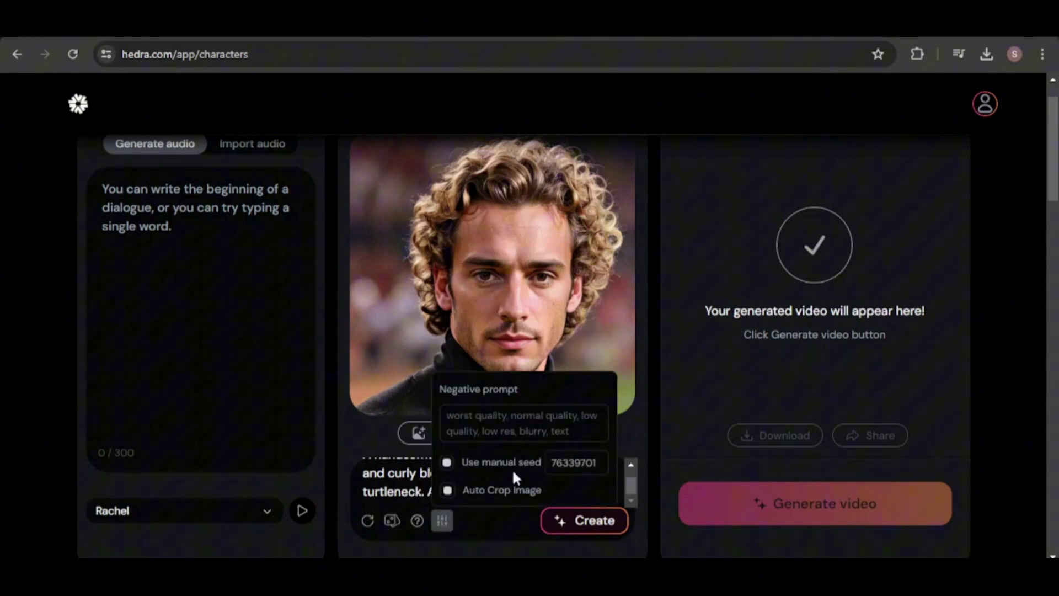
drag(600, 464, 537, 462)
text(0)
right_click(567, 462)
click(591, 289)
click(509, 519)
click(572, 524)
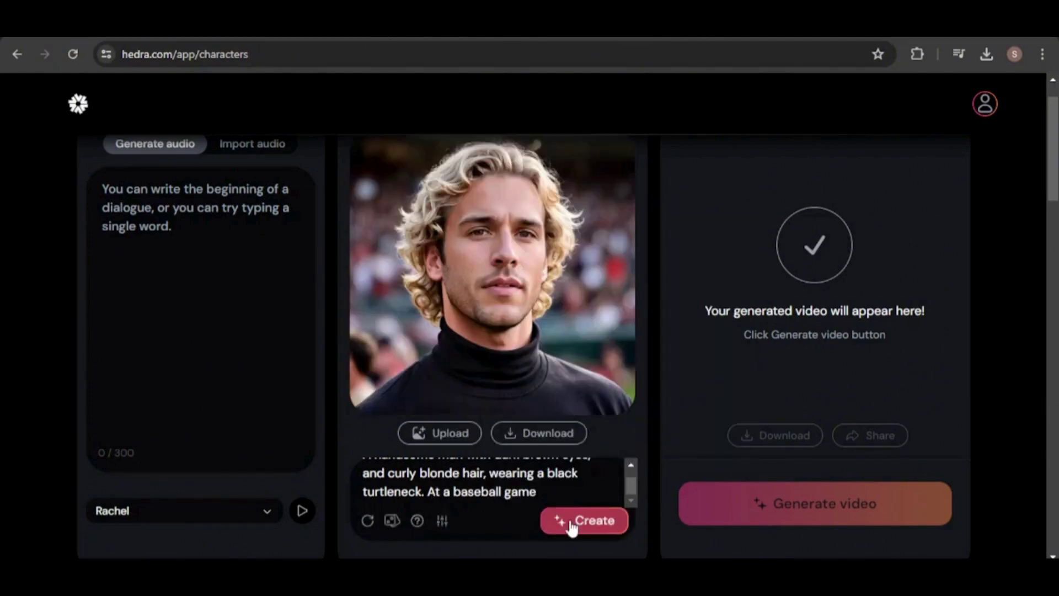
scroll(510, 538, down, 1)
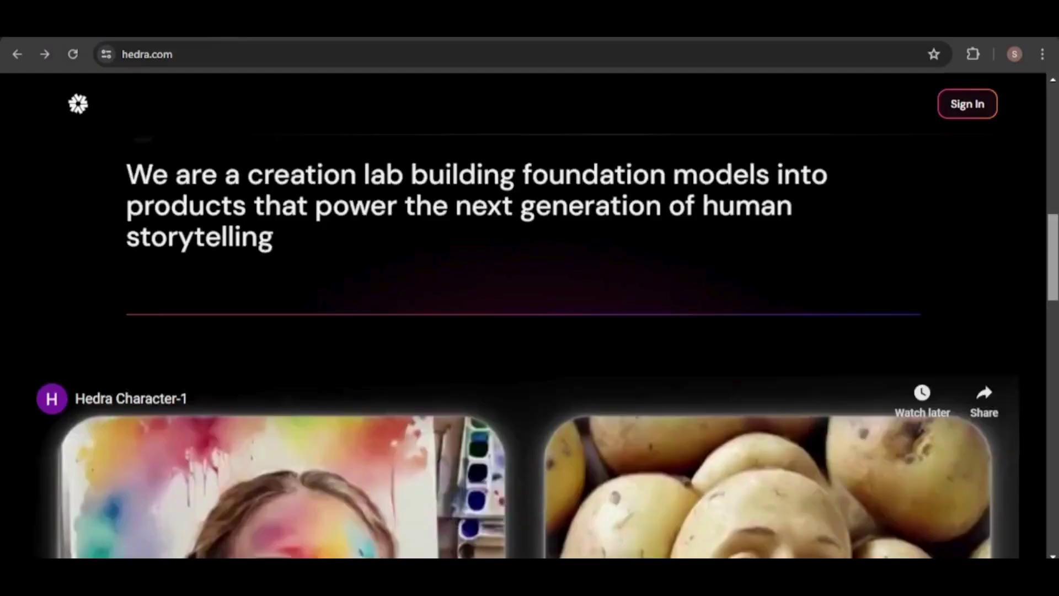
Open the Character-1 beta's sign-in page, then rewind the homepage intro video to 0:00
scroll(530, 320, down, 5)
scroll(518, 290, down, 10)
scroll(519, 290, up, 15)
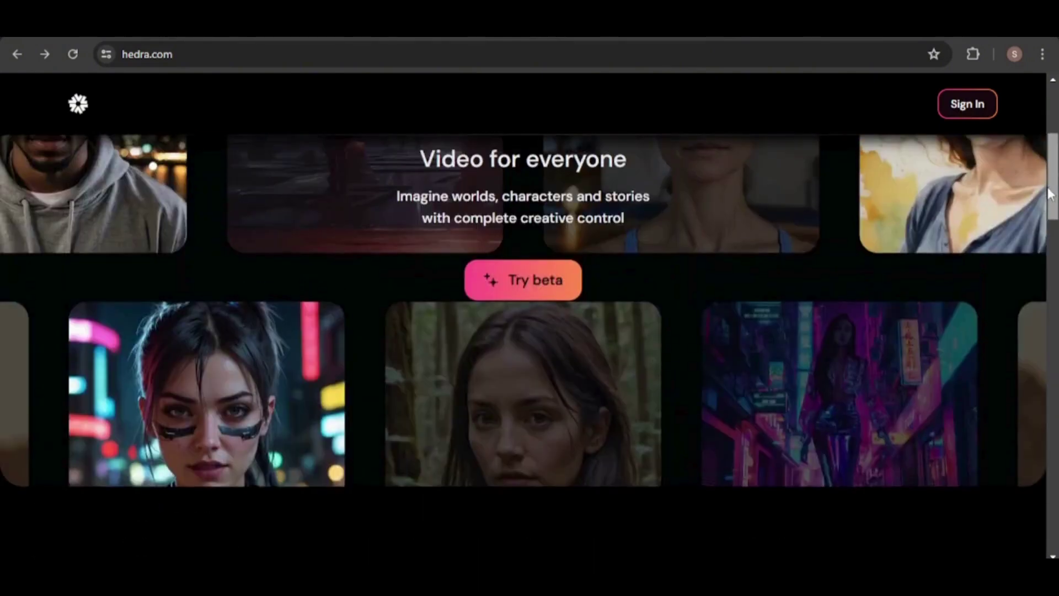
click(519, 284)
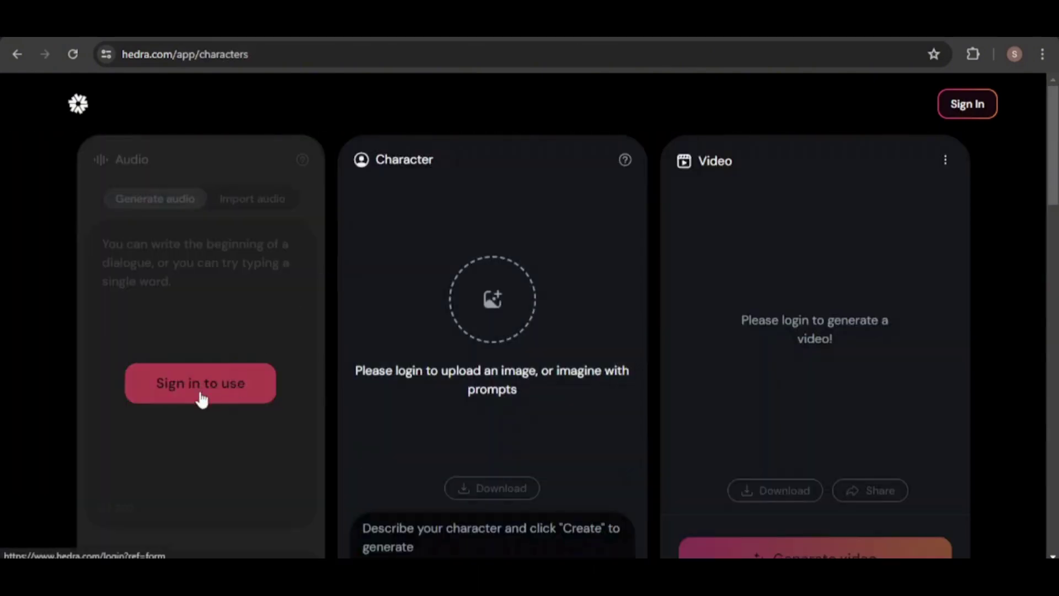
click(200, 393)
drag(733, 527, 46, 534)
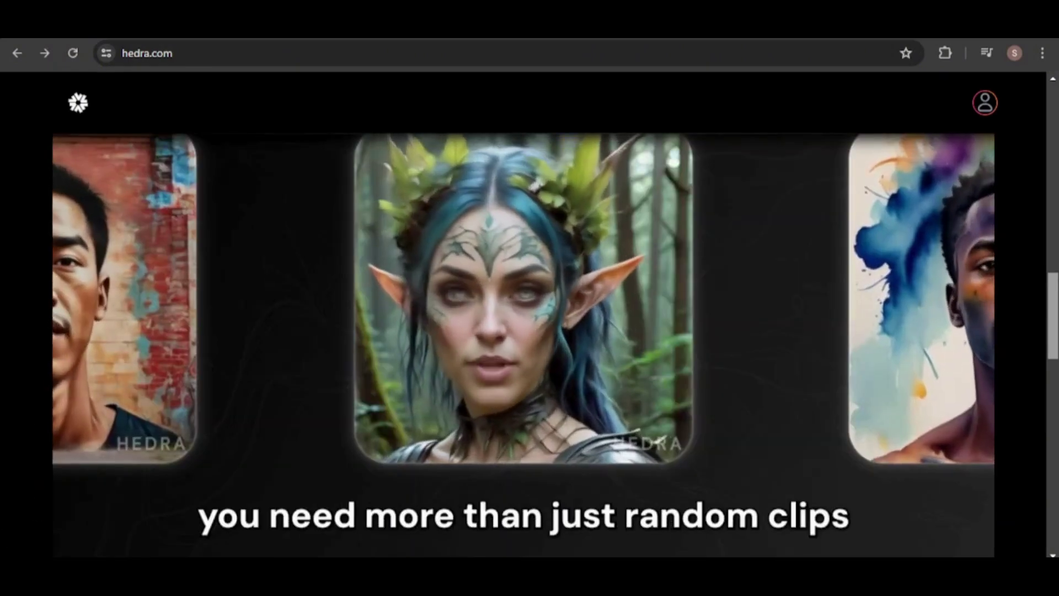